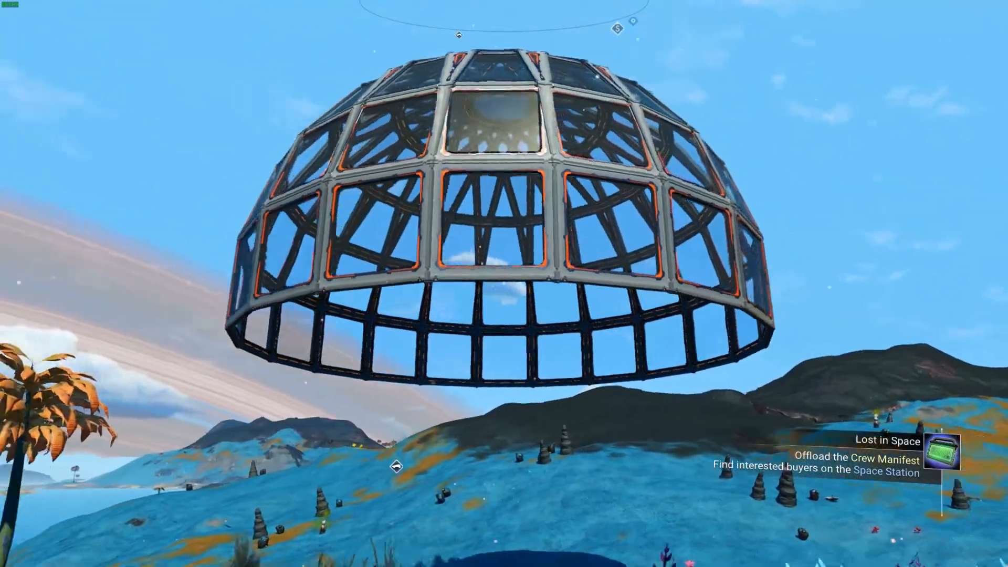
key("d")
key("space")
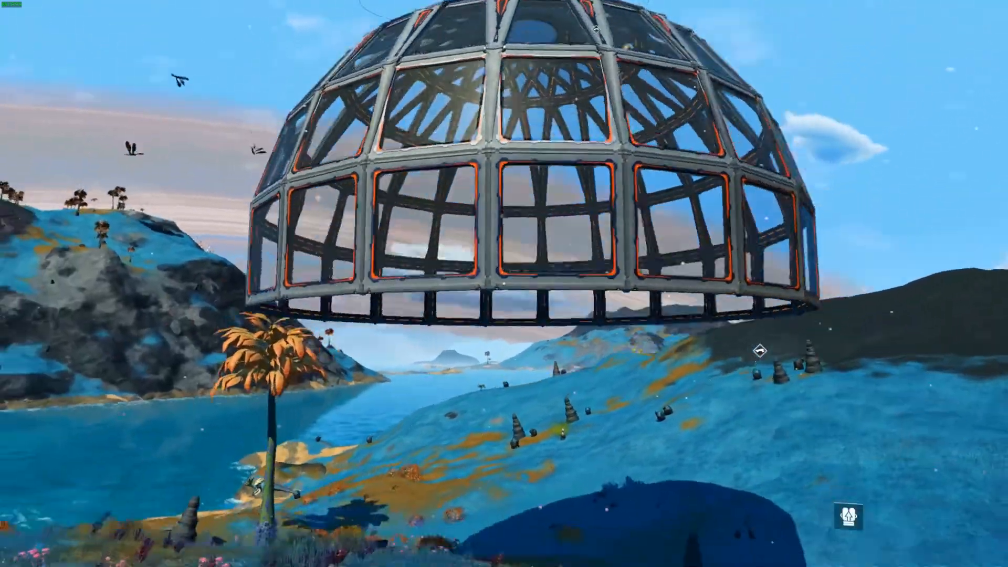
key("d")
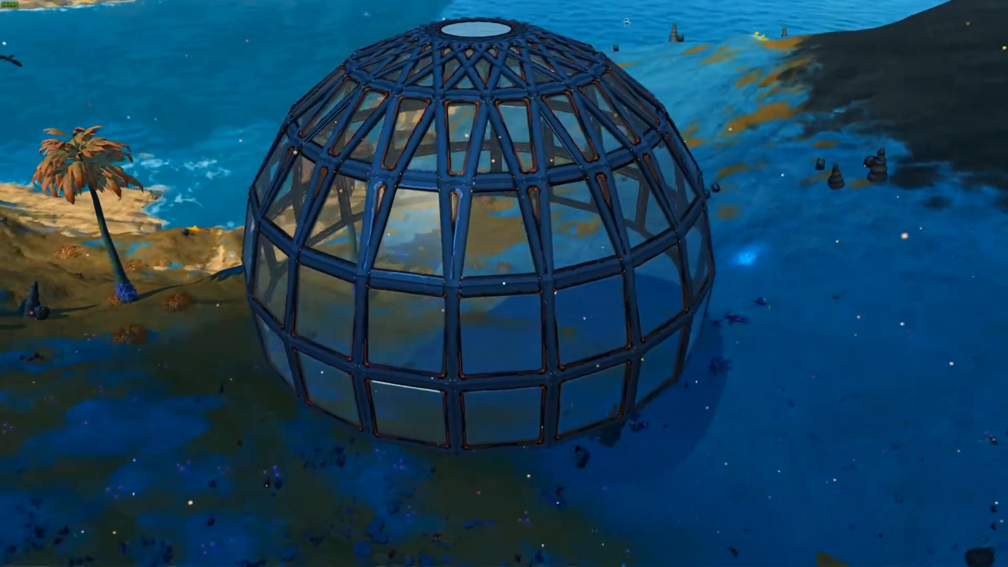
key("a")
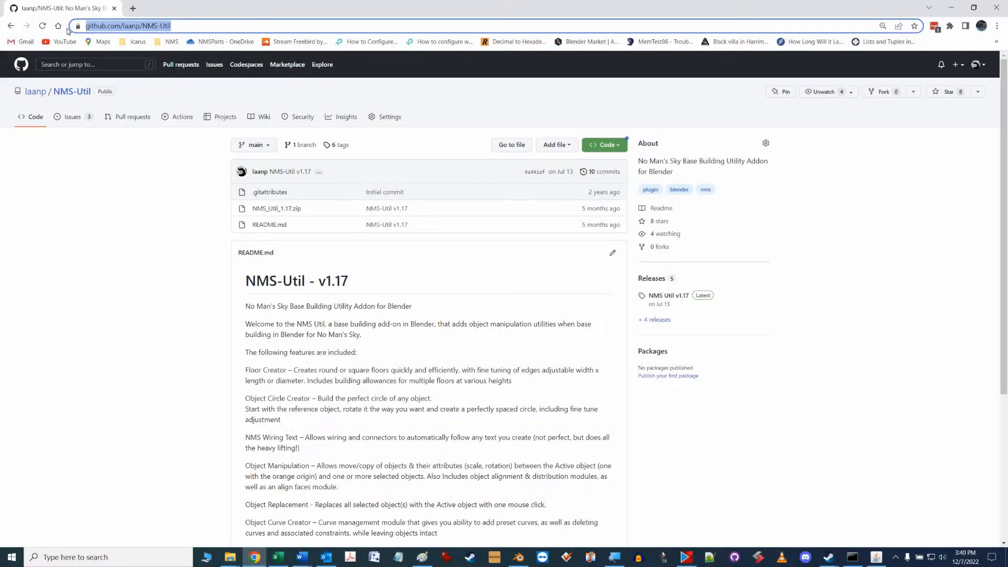
Look through the NMS-Util README on GitHub and display the NMS Util add-on tools in Blender.
left_click(153, 188)
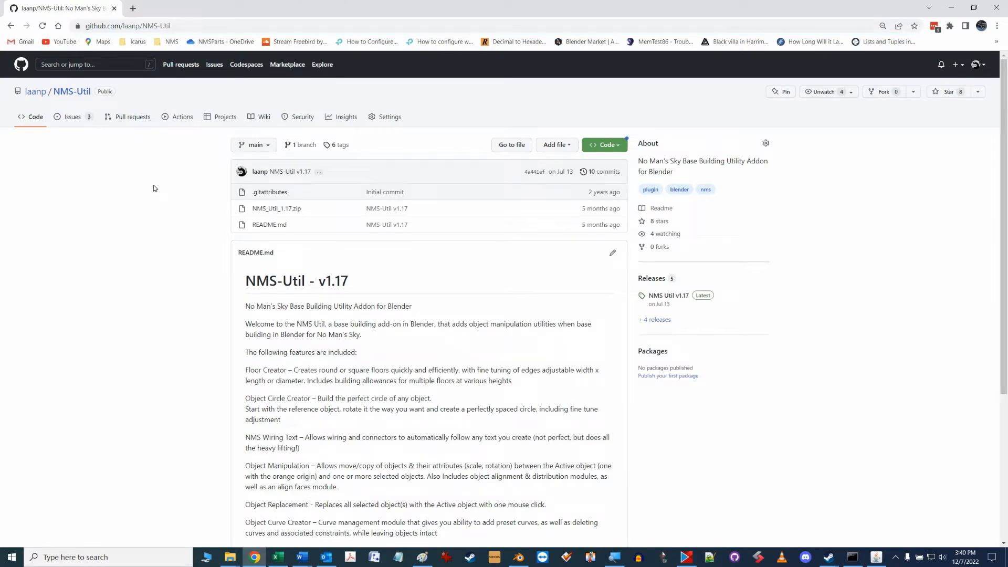
scroll(402, 209, "down", 3)
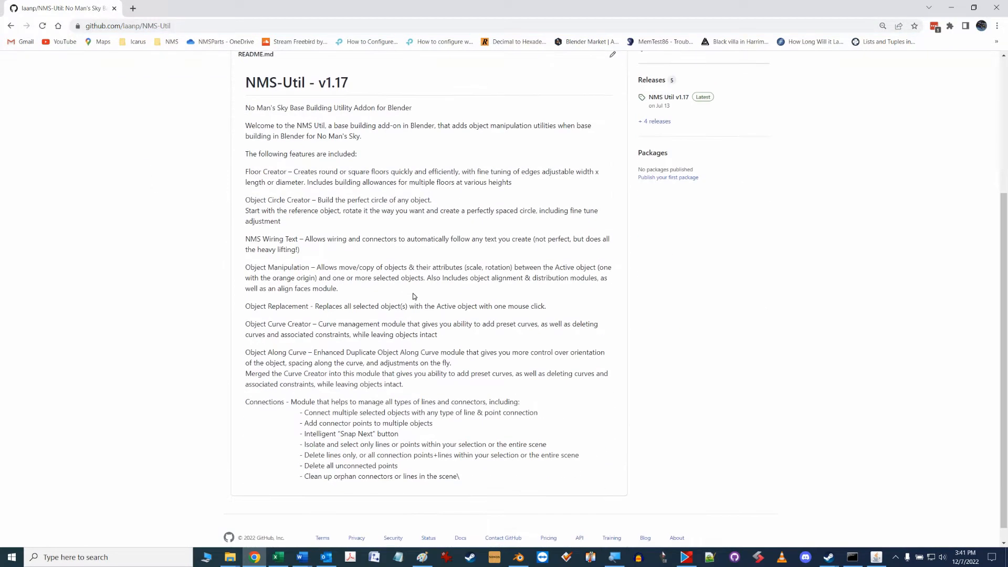
scroll(689, 207, "up", 3)
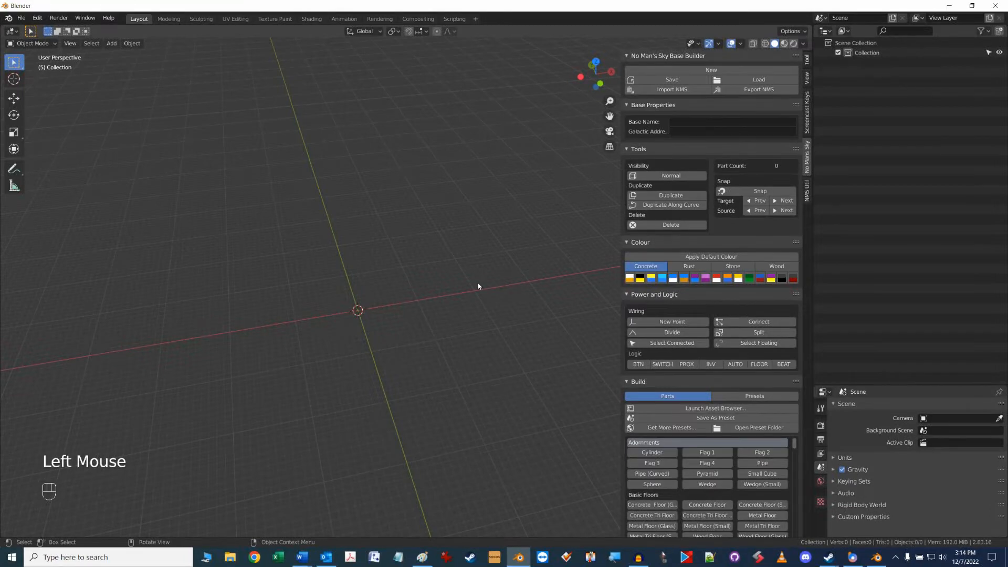
left_click(807, 190)
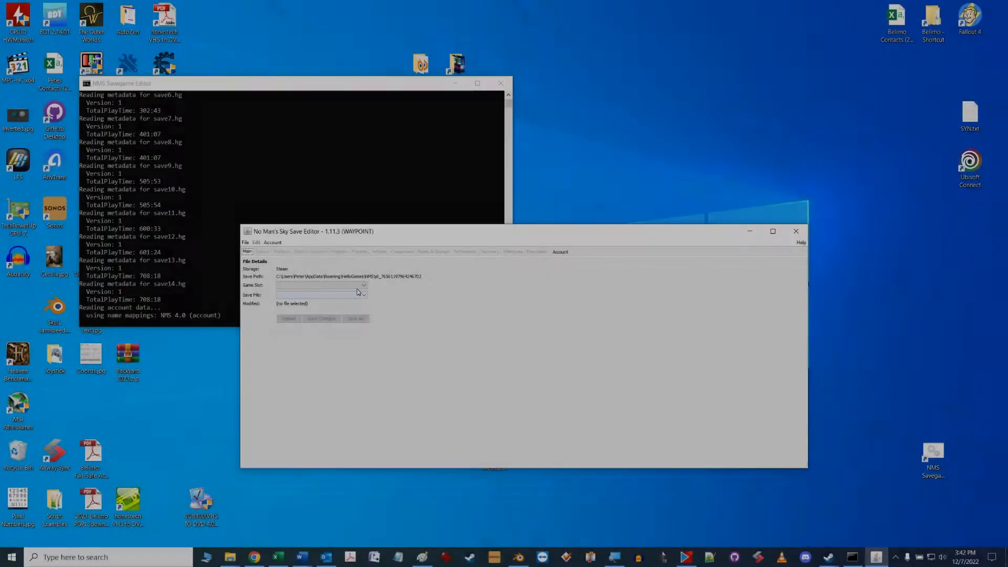
In No Man's Sky Save Editor, load the Slot 5 save and open its raw JSON for editing.
left_click(336, 285)
left_click(341, 318)
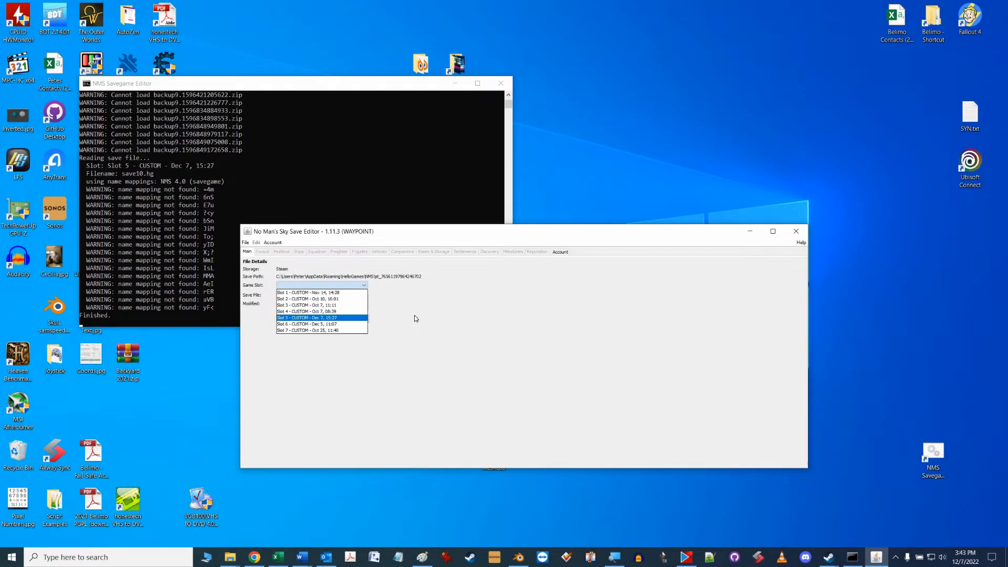
left_click(256, 242)
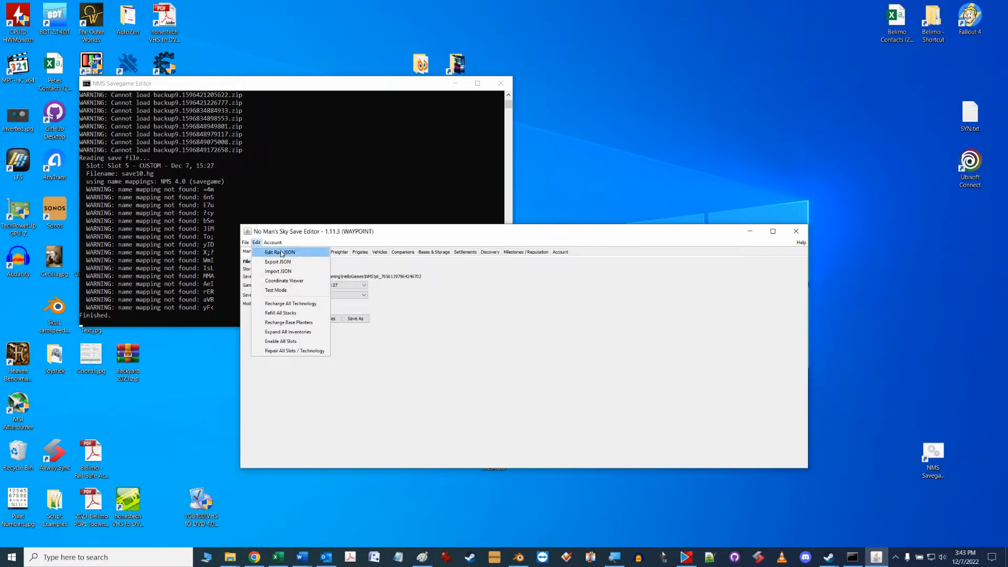
left_click(279, 252)
Find PersistentPlayerBases in the save's JSON tree and select the data of base entry [5].
double_click(596, 135)
scroll(593, 367, "down", 10)
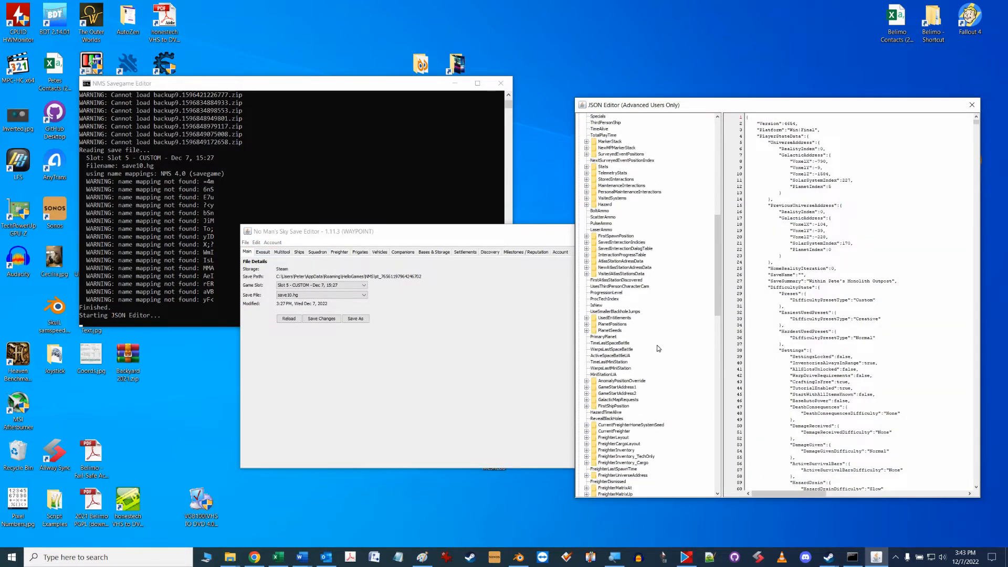
left_click(587, 393)
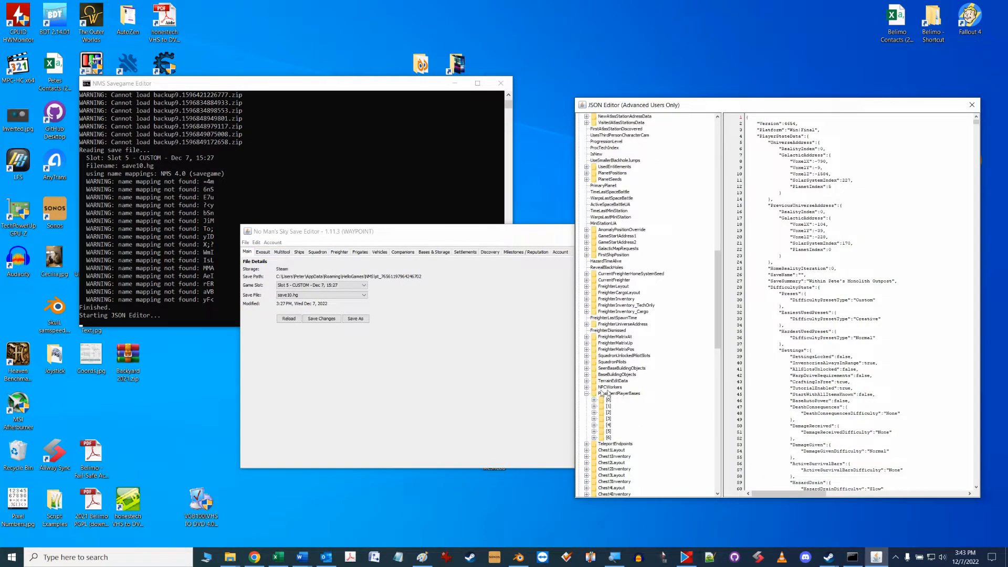
left_click(609, 431)
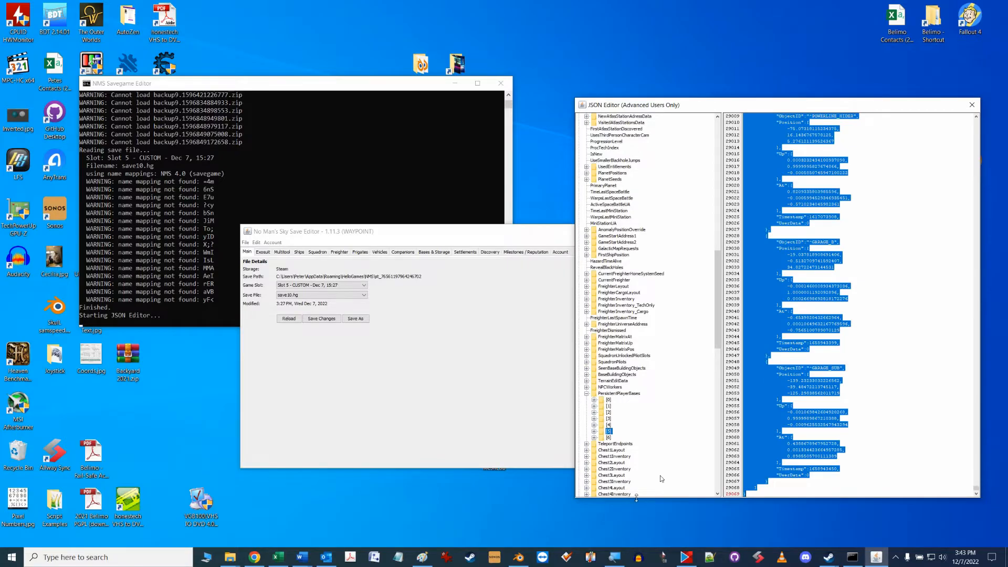
Switch to Blender and import the base data with the No Man's Sky Base Builder's NMS import.
left_click(518, 557)
left_click(677, 90)
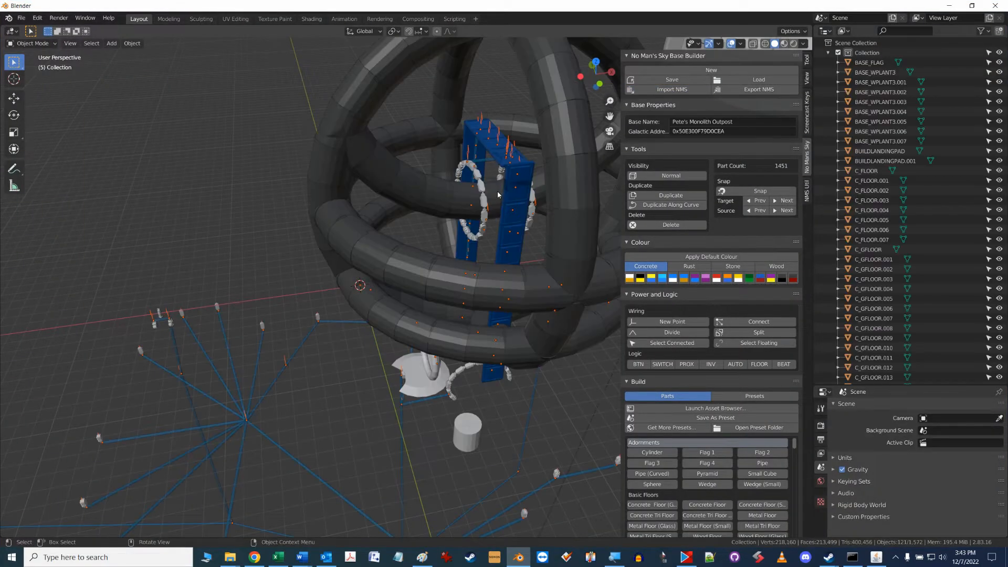
scroll(472, 192, "down", 8)
middle_click_drag(472, 193, 347, 237)
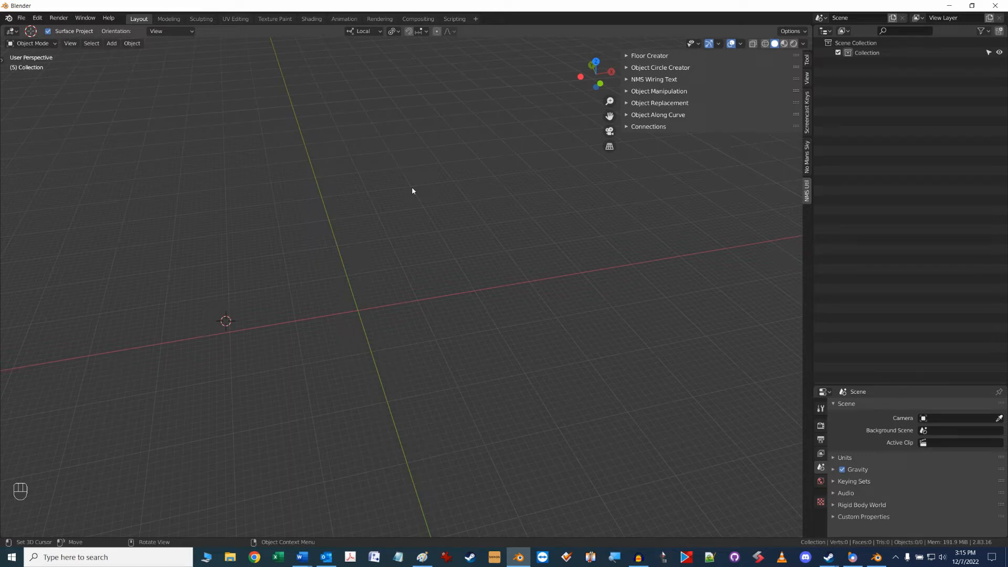
Return the 3D cursor to the world origin and make Select Box the active tool.
key("shift+c")
key("t")
key("t")
key("t")
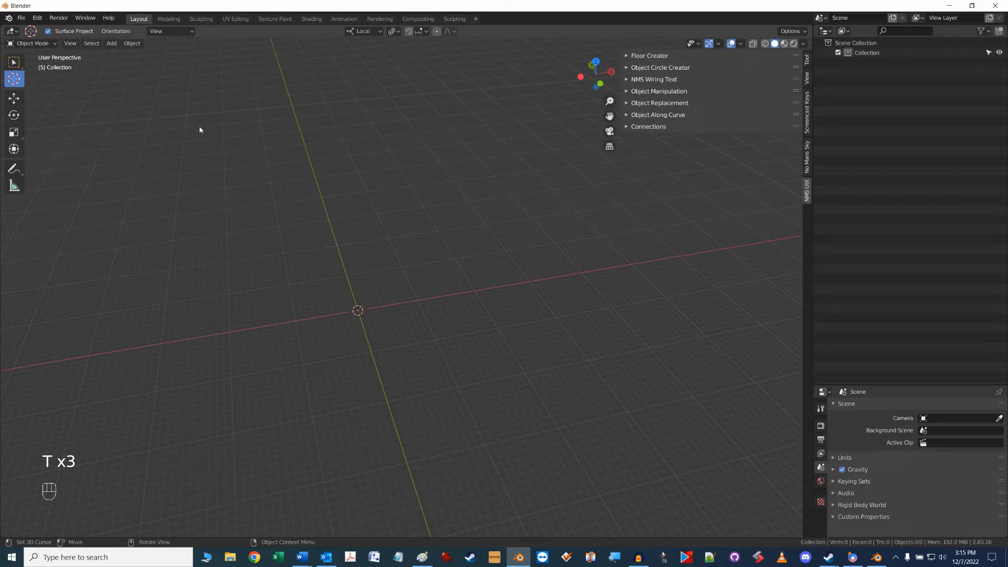
left_click(15, 64)
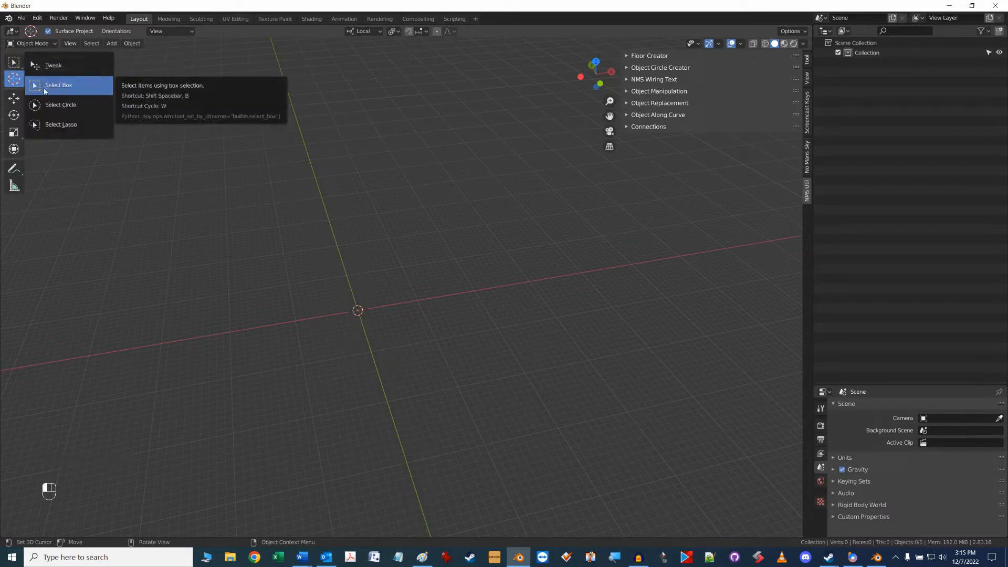
left_click(54, 94)
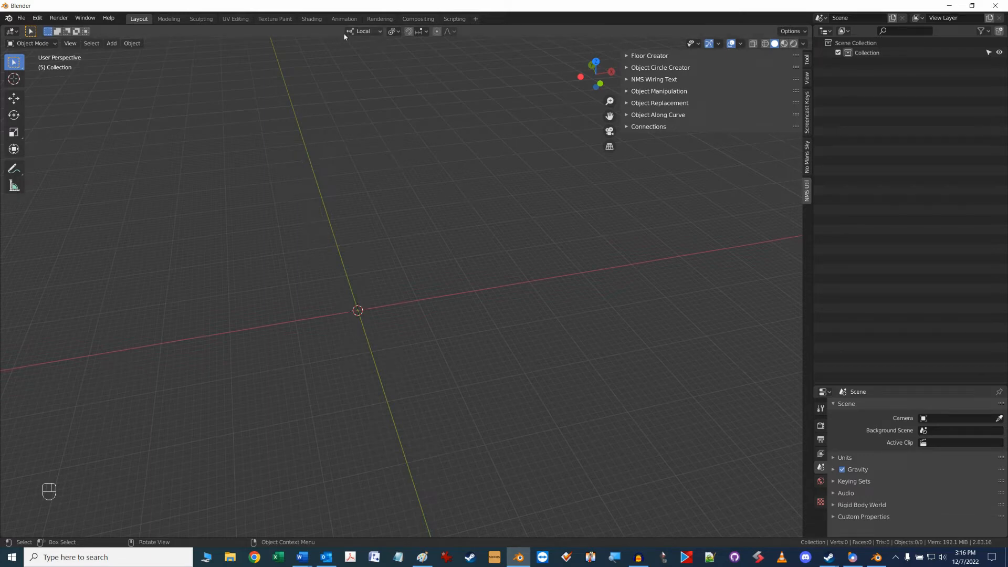
Set the transform orientation to Global and the transform pivot point to 3D Cursor.
left_click(380, 33)
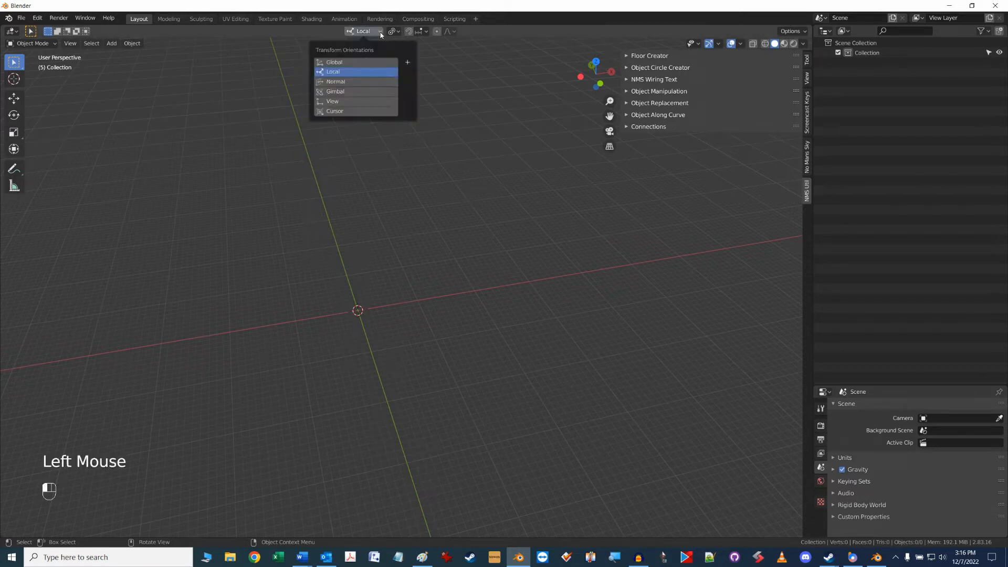
left_click(340, 63)
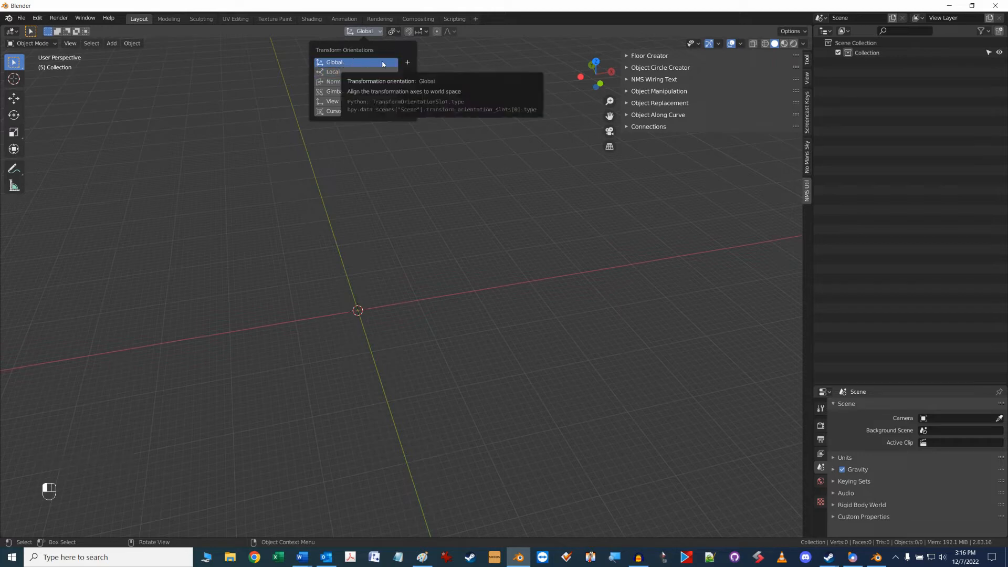
left_click(395, 32)
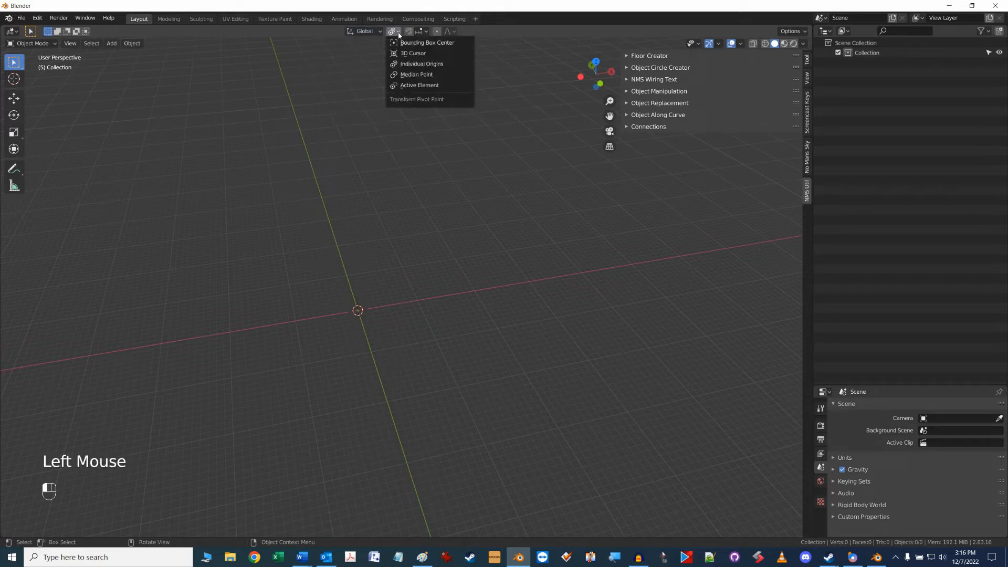
left_click(409, 54)
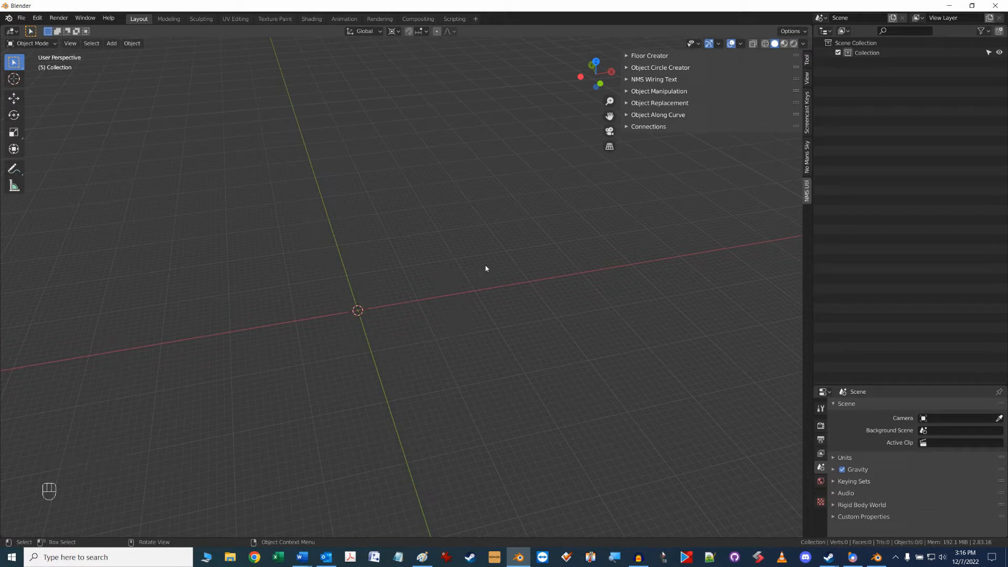
Add a glass Concrete Floor part from Basic Floors at the world origin.
left_click(808, 159)
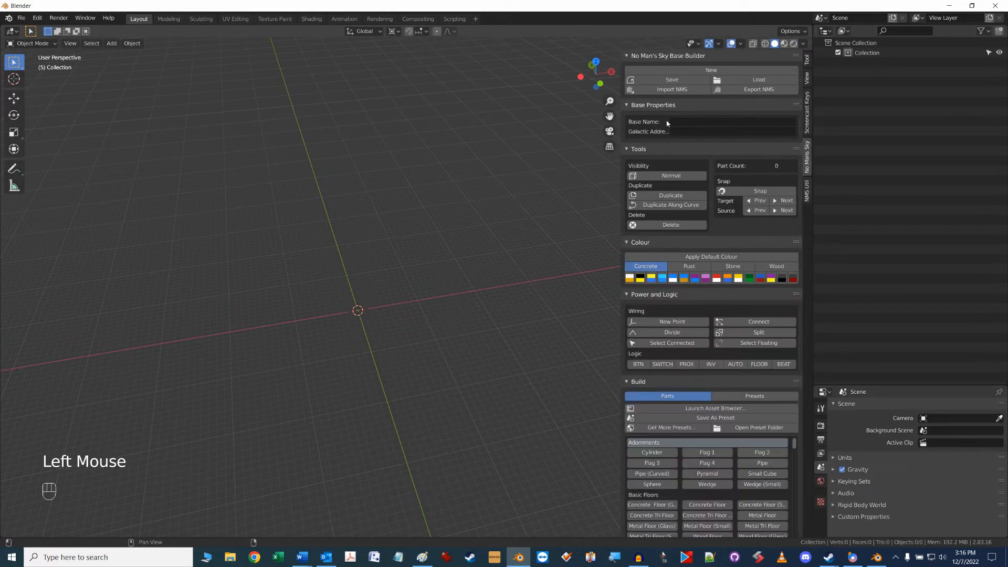
left_click(655, 505)
scroll(425, 320, "up", 3)
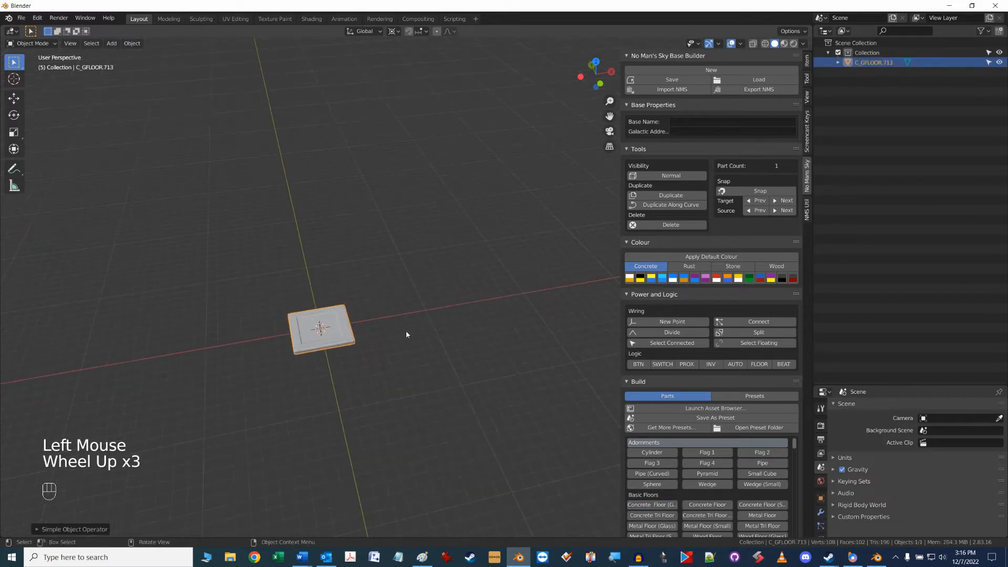
middle_click_drag(406, 335, 442, 321, "shift")
key("KP_7")
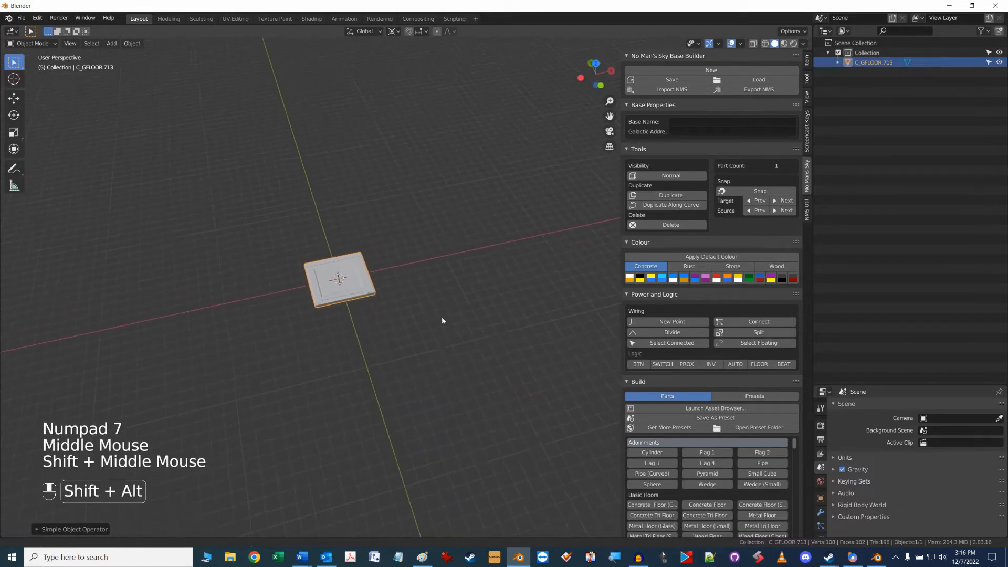
scroll(446, 295, "down", 1)
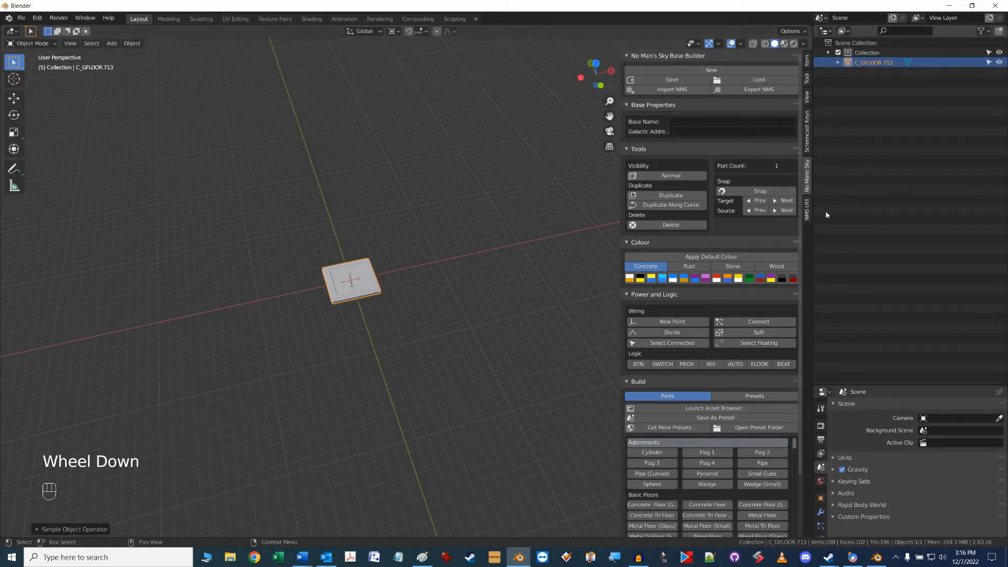
Set up an object circle of 20 objects from the floor part with the Object Circle Creator.
left_click(807, 210)
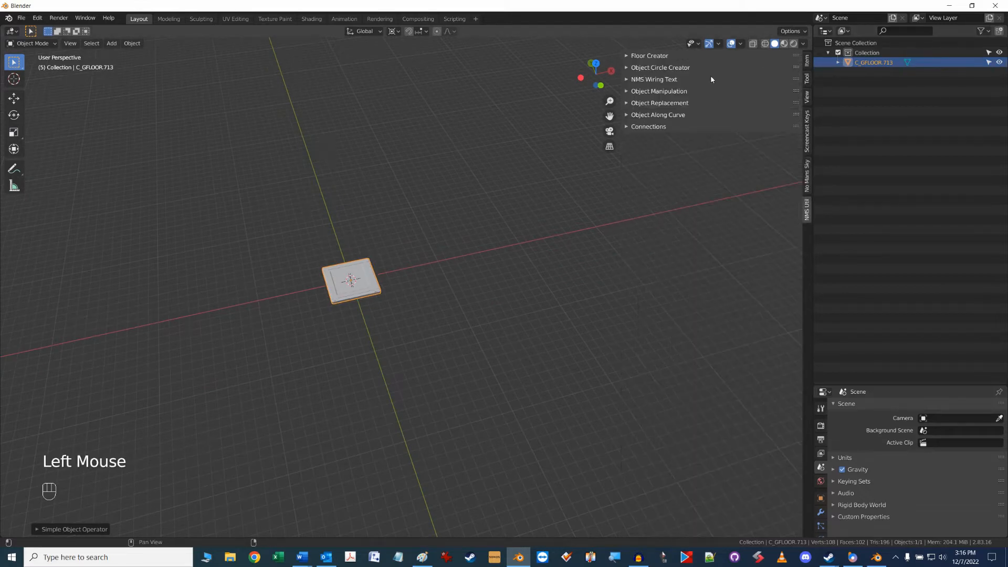
left_click(655, 68)
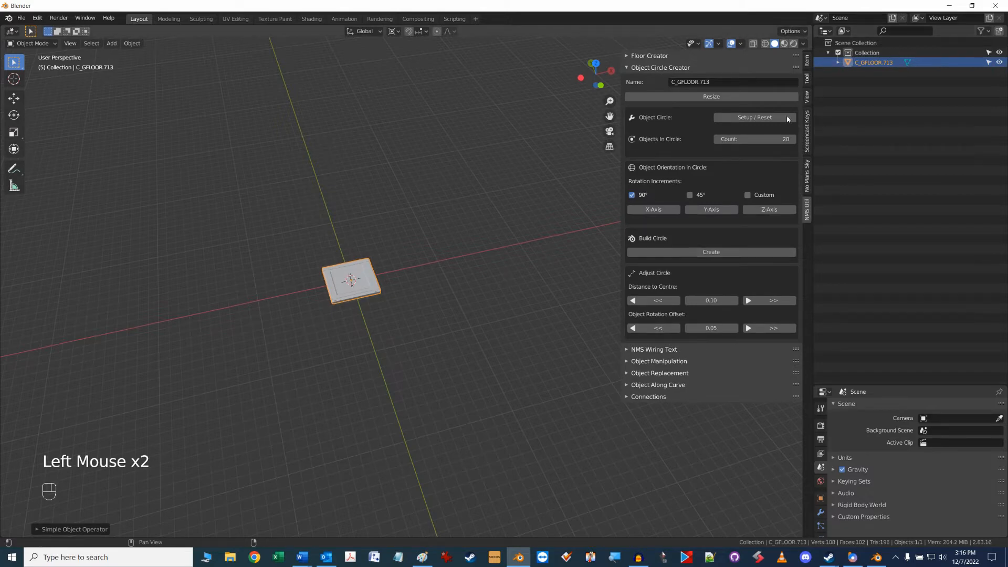
left_click(760, 140)
left_click(746, 140)
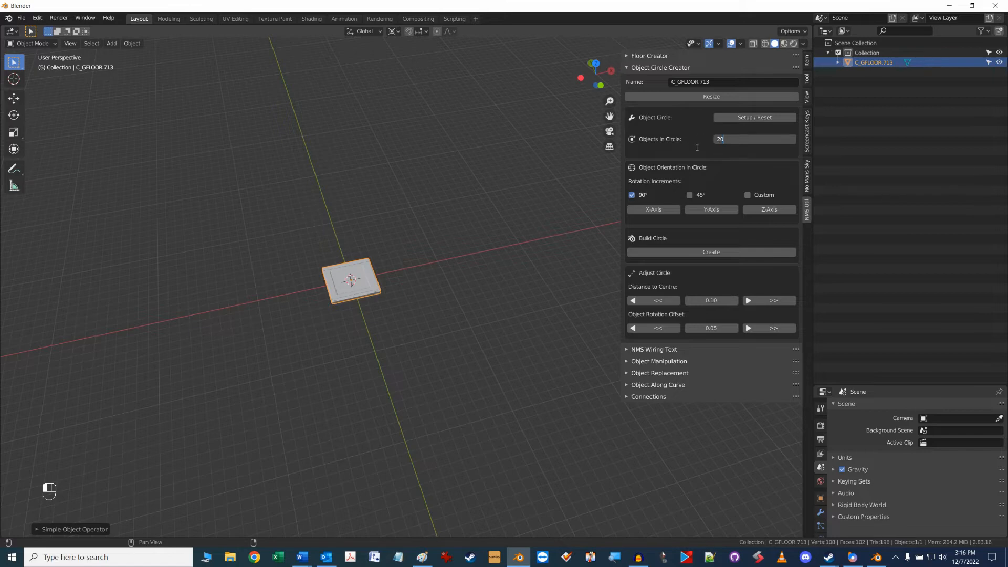
key("Return")
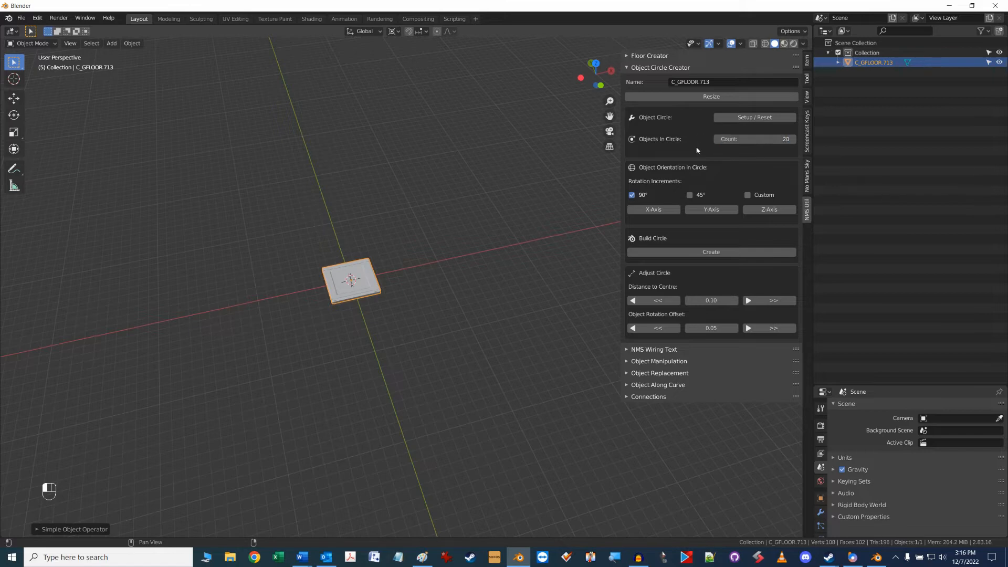
left_click(751, 118)
scroll(494, 250, "down", 2)
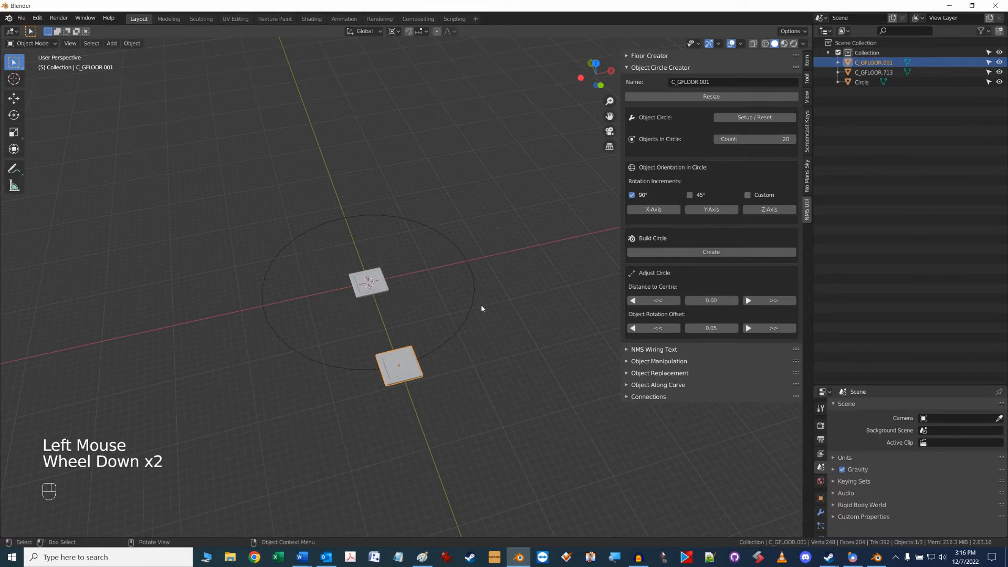
middle_click_drag(481, 308, 444, 319, "shift")
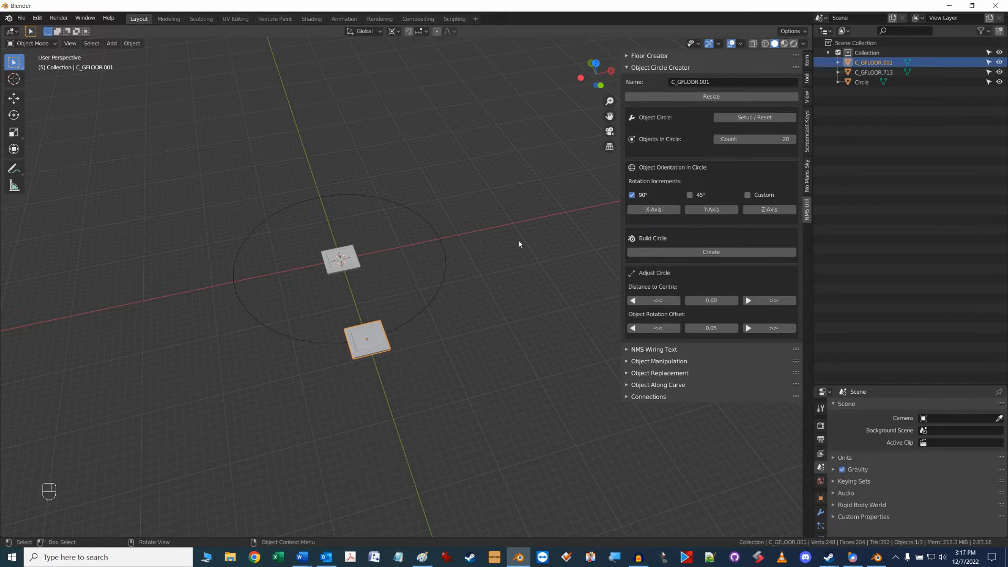
Set the circle's object count to 40 and run the circle setup again.
left_click(762, 139)
key("BackSpace")
key("BackSpace")
type("40")
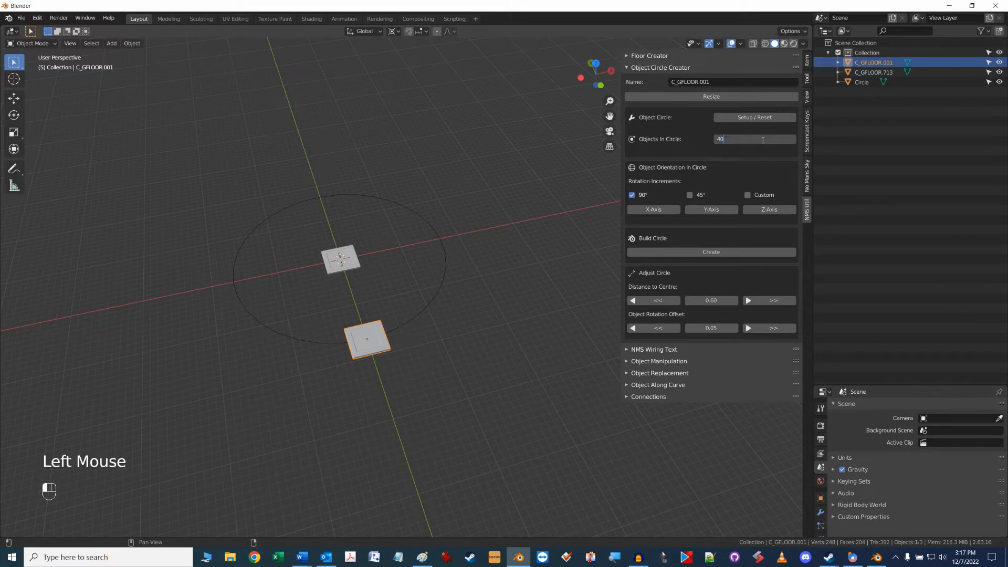
key("Return")
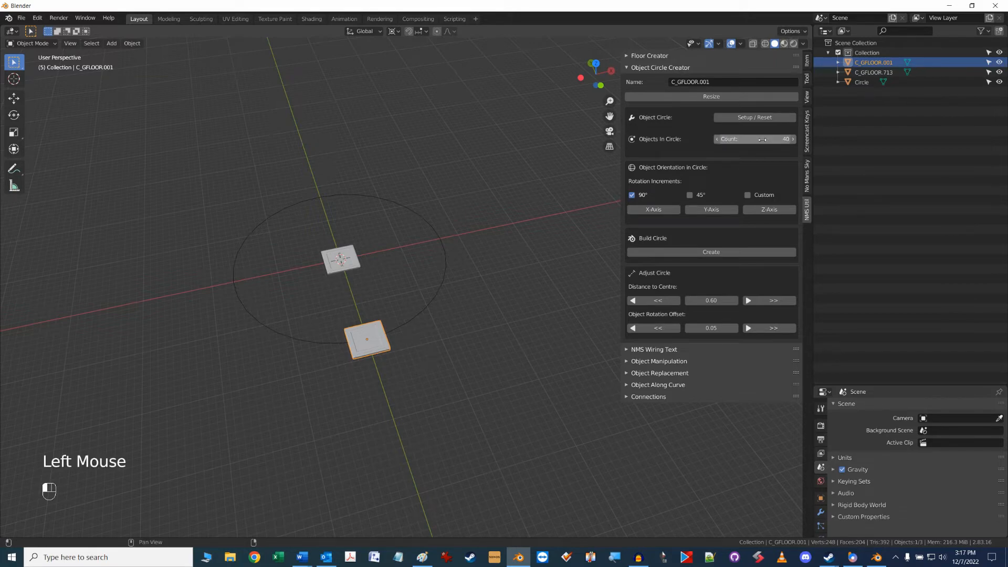
left_click(776, 117)
Set the circle's object count to 20 and reset the circle setup.
left_click(776, 139)
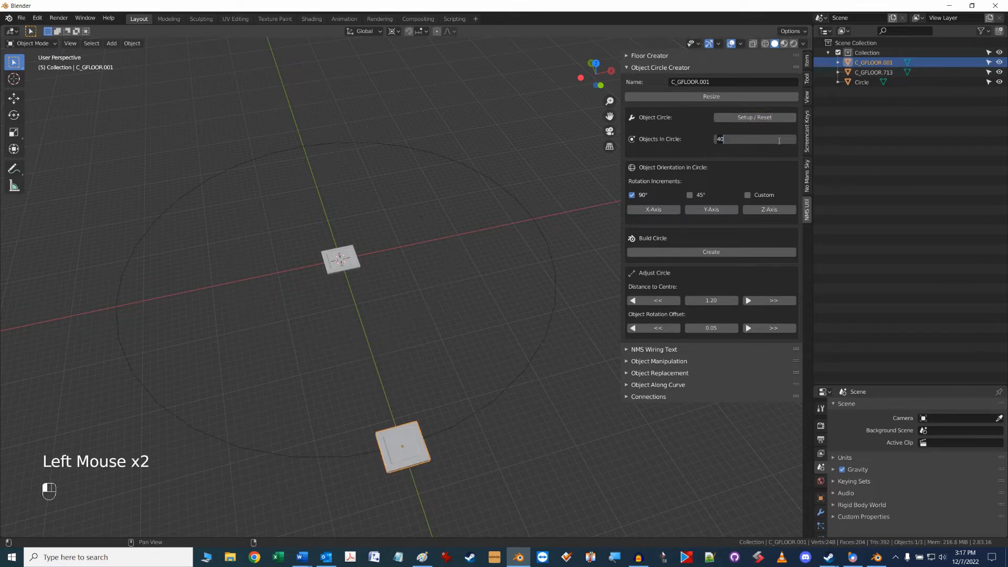
type("20")
key("Return")
left_click(777, 118)
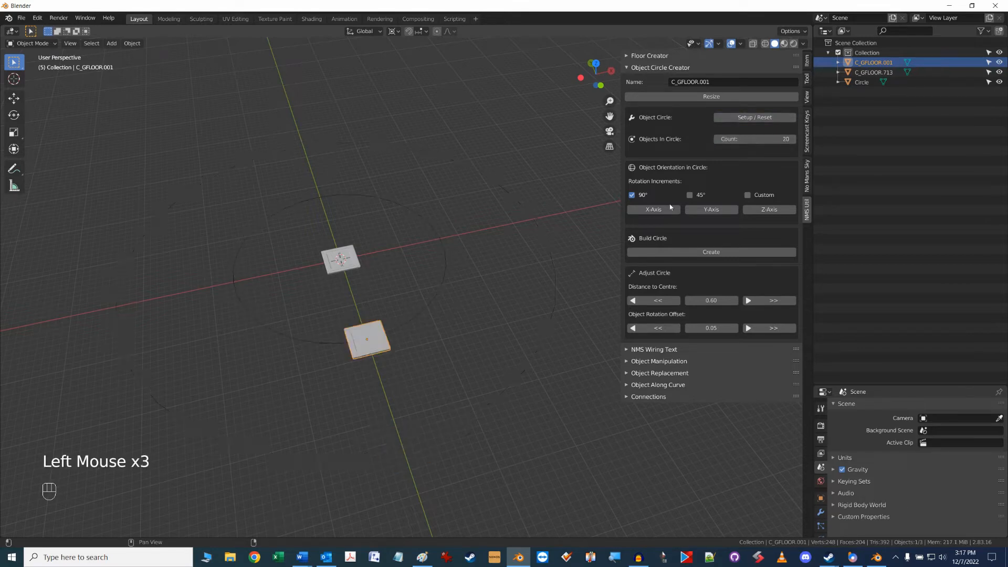
Rotate the floor part on the guide circle 90° about the X axis so it stands upright.
left_click(377, 348)
left_click(426, 350)
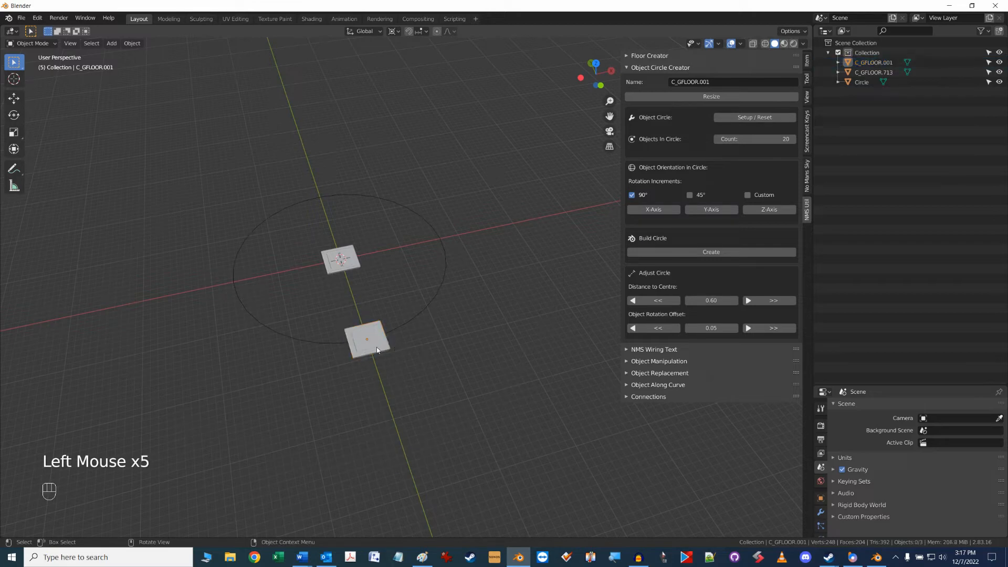
left_click(383, 343)
left_click(654, 210)
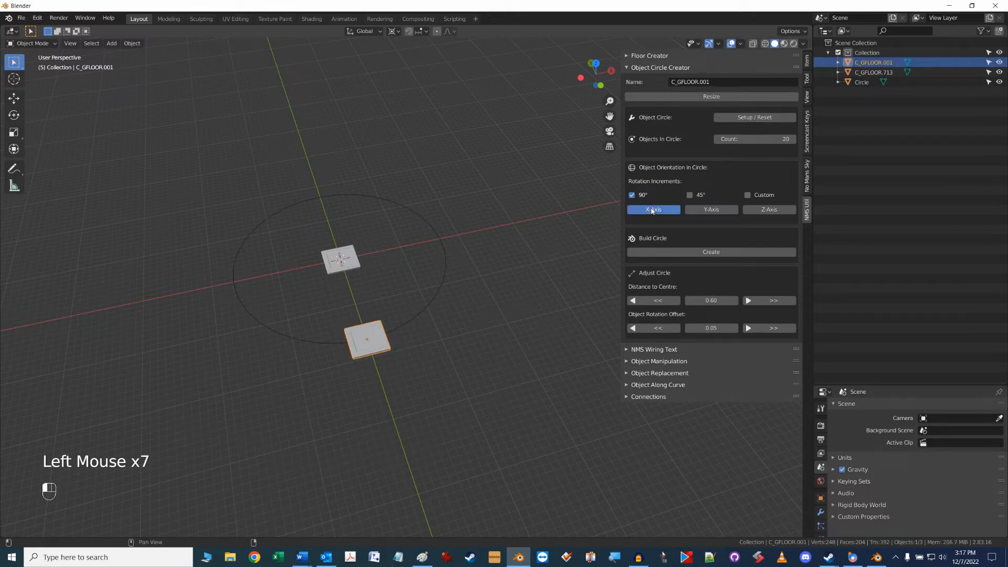
mouse_move(423, 383)
middle_mouse_down("alt")
mouse_move(502, 362)
mouse_move(519, 376)
mouse_move(421, 351)
mouse_move(415, 378)
middle_mouse_up("alt")
scroll(398, 305, "up", 1)
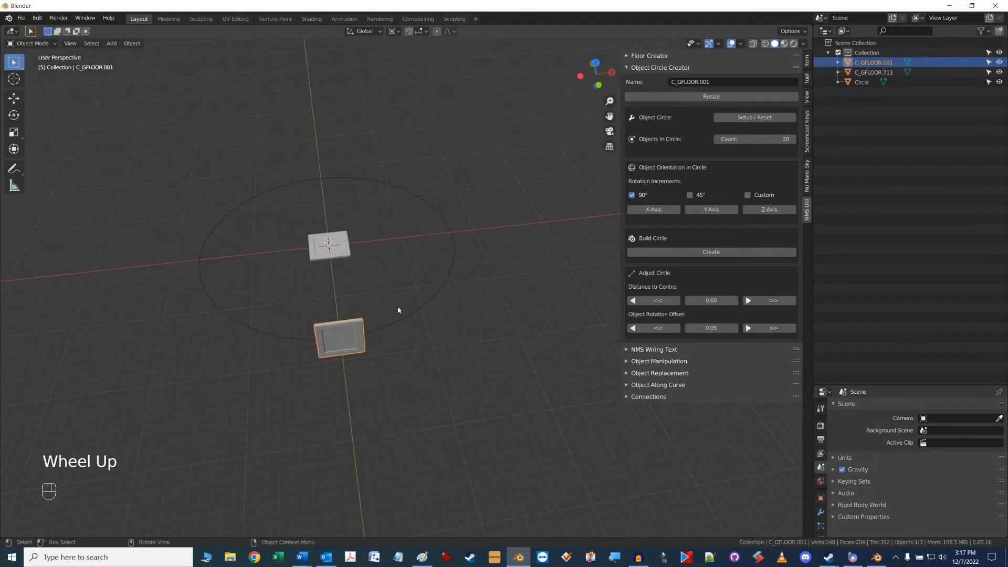
middle_click_drag(398, 305, 483, 348, "shift")
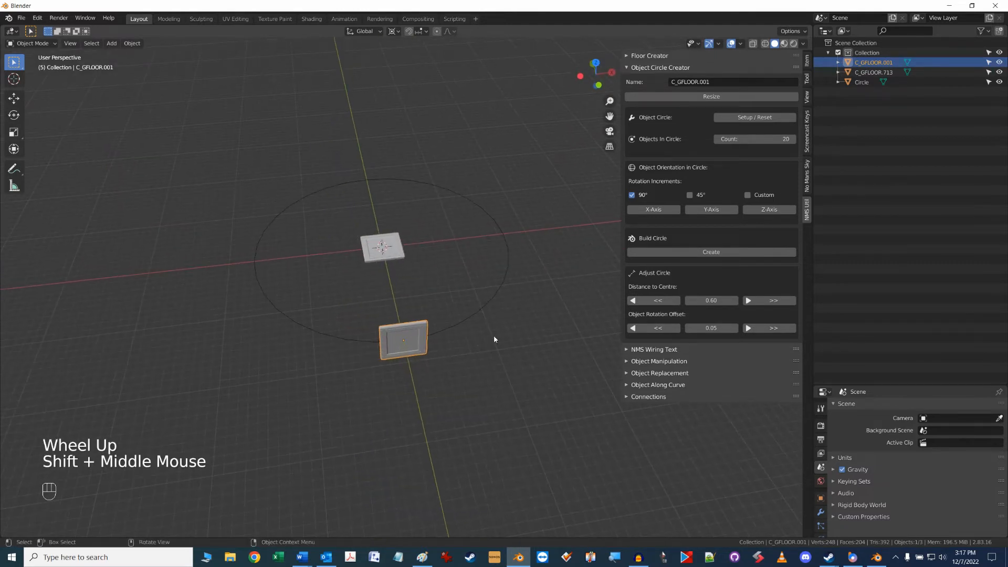
Build the object circle of 20 floor parts from the upright part.
left_click(720, 255)
scroll(486, 327, "up", 3)
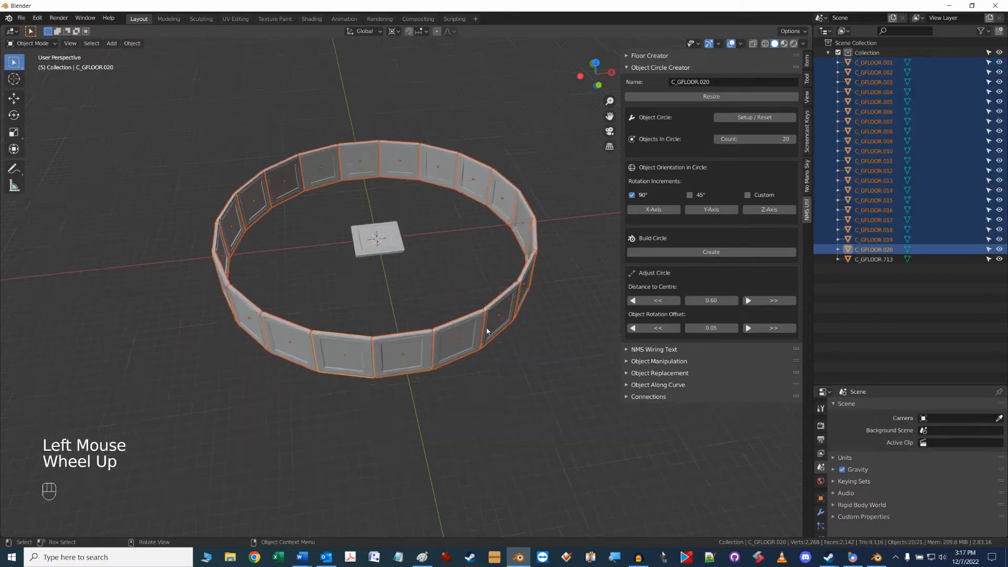
middle_click_drag(486, 326, 482, 309, "alt")
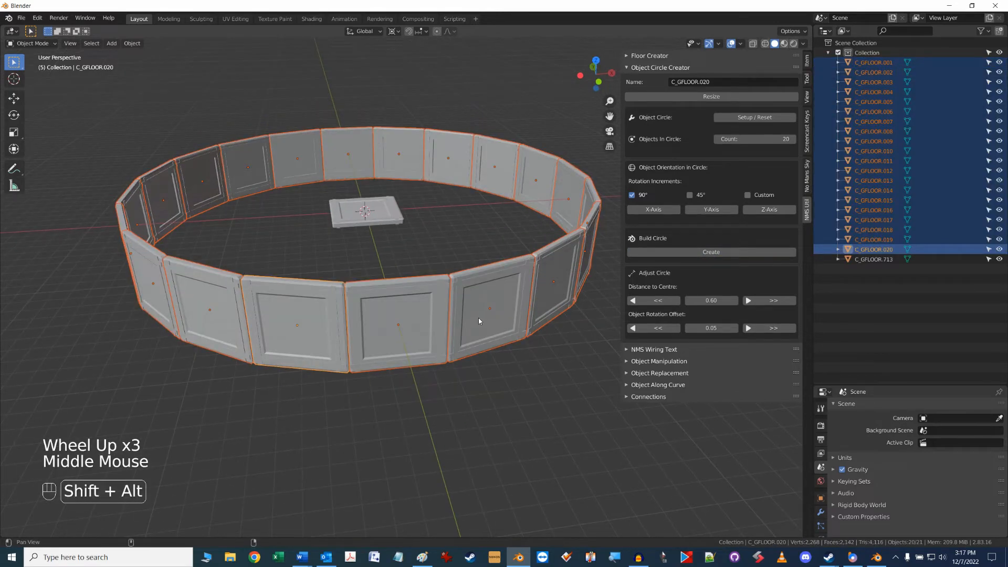
scroll(478, 317, "up", 2)
Shift the circle's parts toward and away from the centre in 0.60 increments, ending with small gaps between them.
left_click(795, 303)
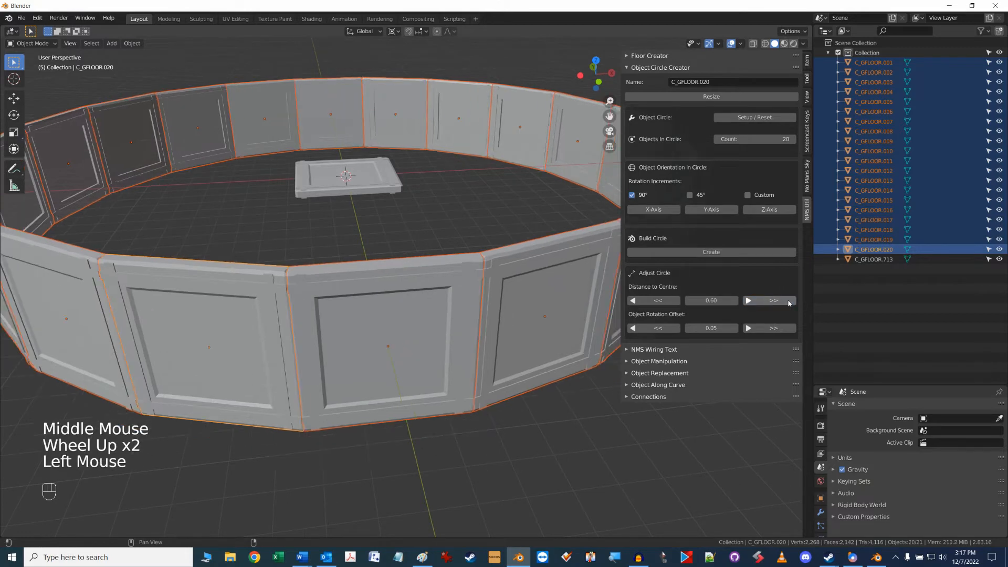
left_click(653, 301)
left_click(653, 300)
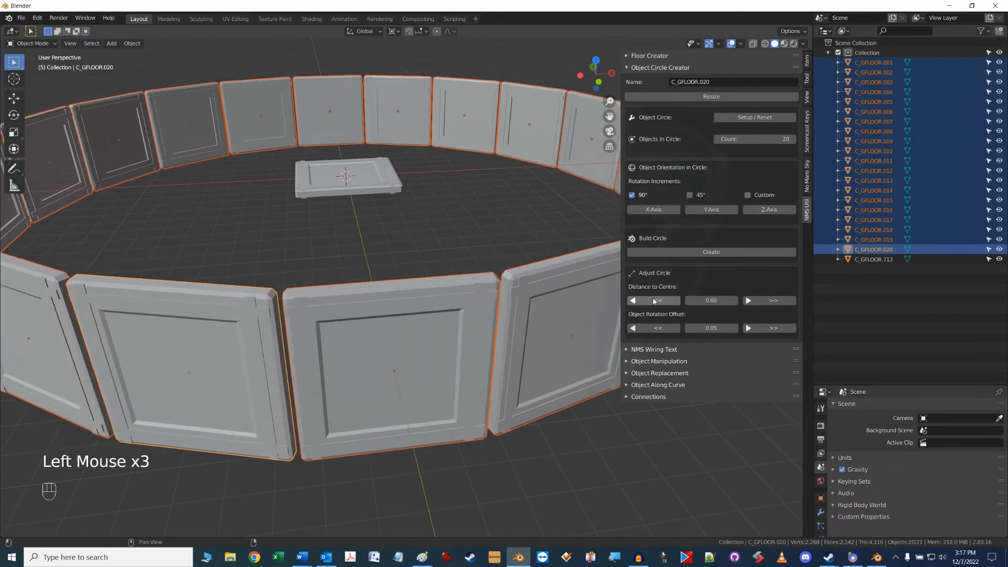
left_click(654, 301)
left_click(770, 302)
left_click(770, 302)
left_click(770, 302)
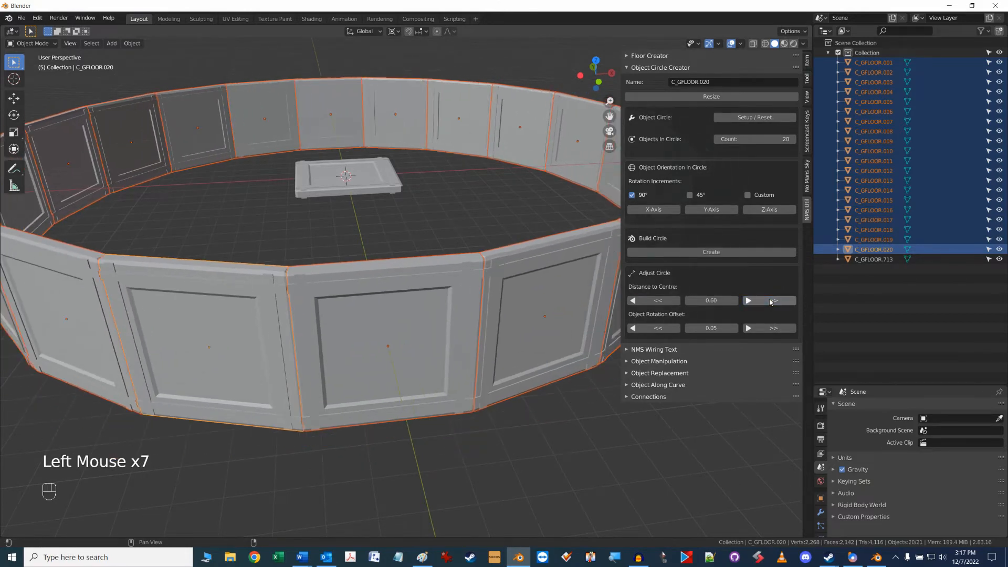
left_click(670, 301)
left_click(670, 301)
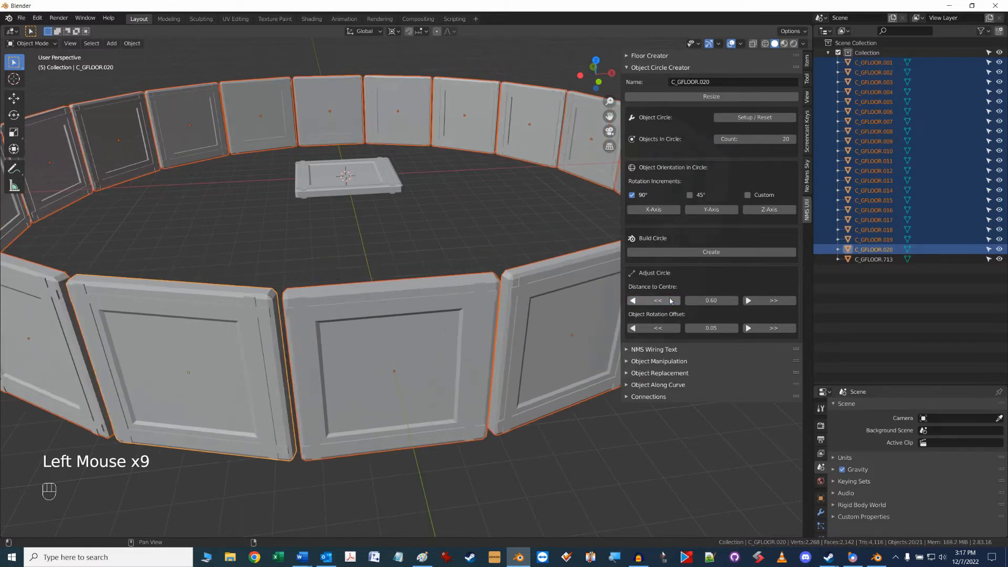
Set the Distance to Centre increment to 0.10 and move the parts inward until their edges meet.
left_click(719, 300)
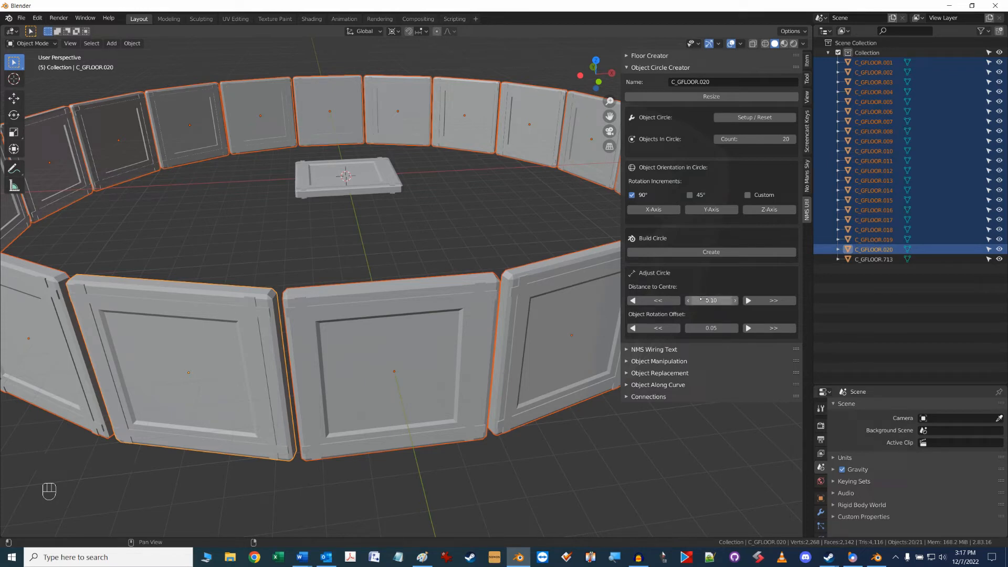
left_click(664, 303)
left_click(664, 302)
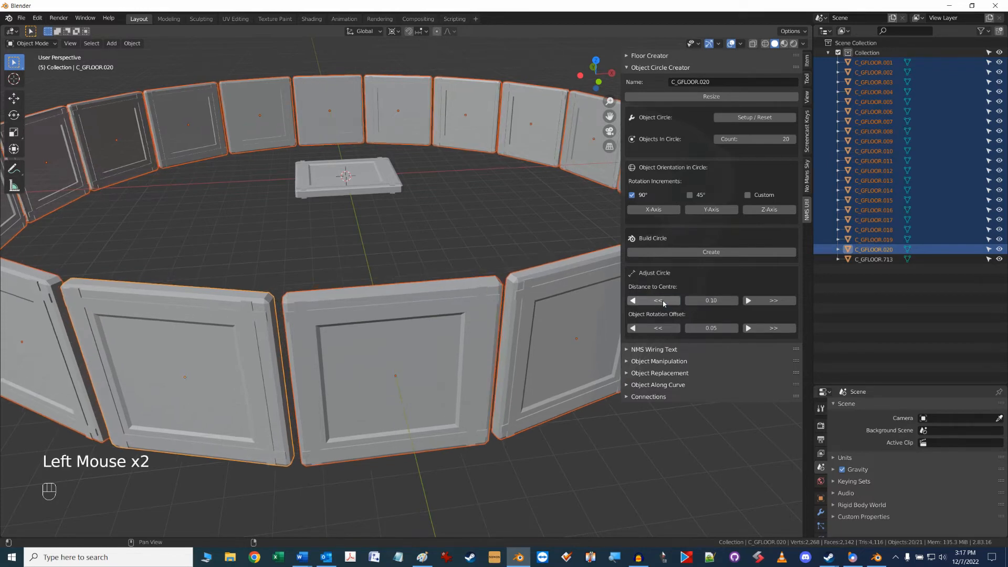
left_click(771, 301)
left_click(771, 302)
left_click(772, 301)
left_click(772, 302)
left_click(771, 302)
double_click(772, 302)
left_click(771, 302)
double_click(771, 302)
left_click(772, 302)
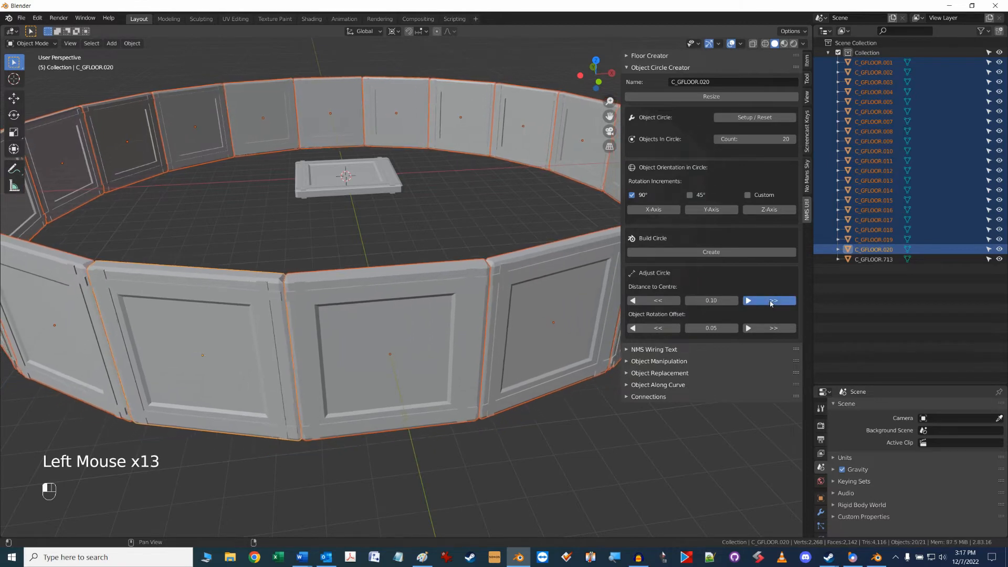
double_click(772, 302)
left_click(771, 302)
double_click(772, 302)
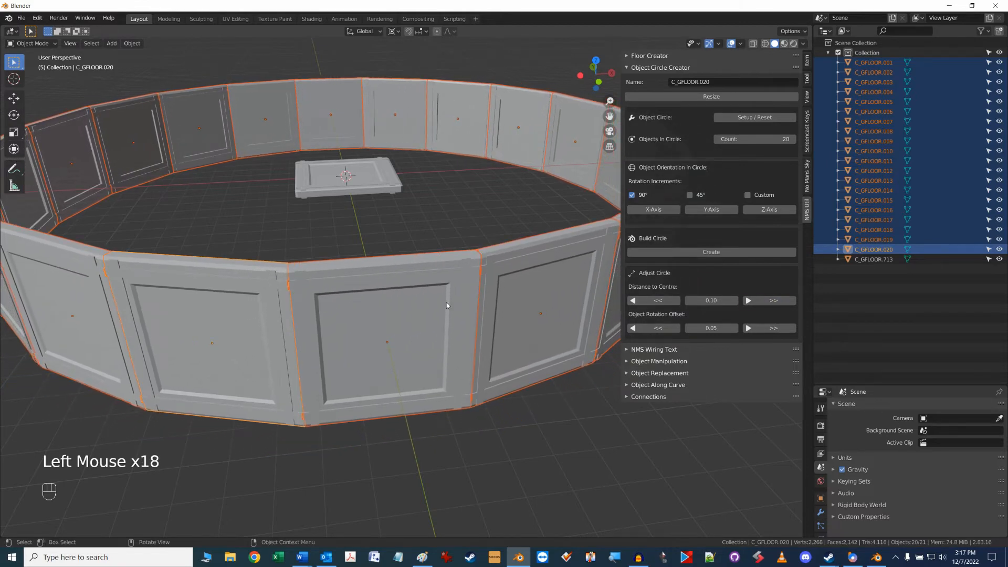
Delete the leftover floor part at the centre of the circle.
scroll(448, 301, "down", 2)
scroll(469, 318, "up", 2)
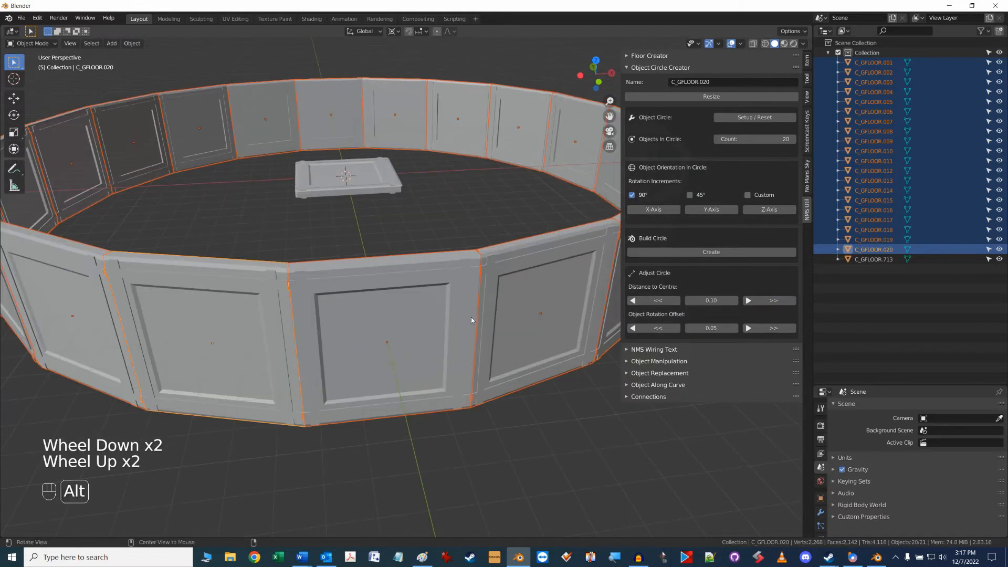
middle_click_drag(483, 280, 453, 288, "shift")
scroll(454, 287, "down", 2)
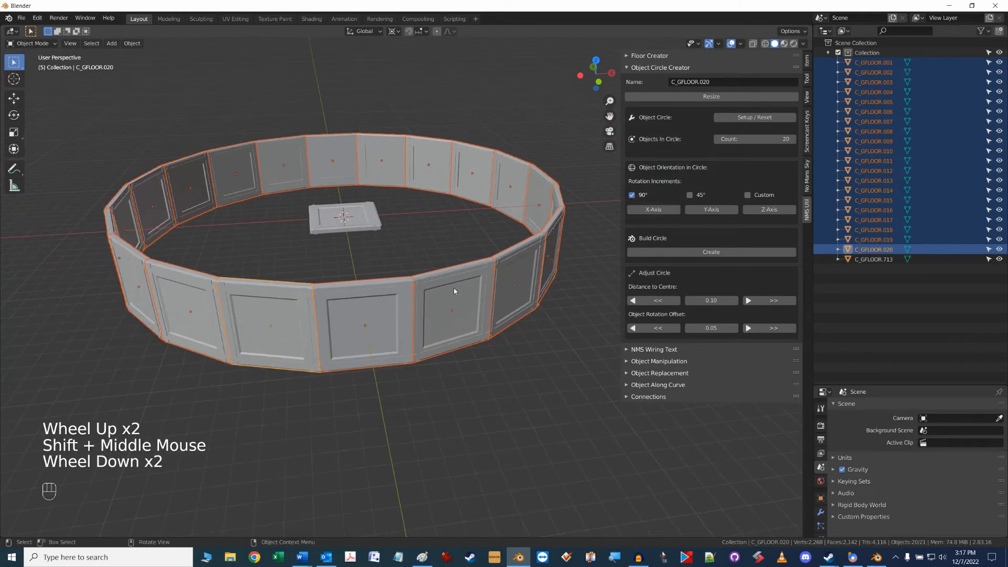
left_click(382, 224)
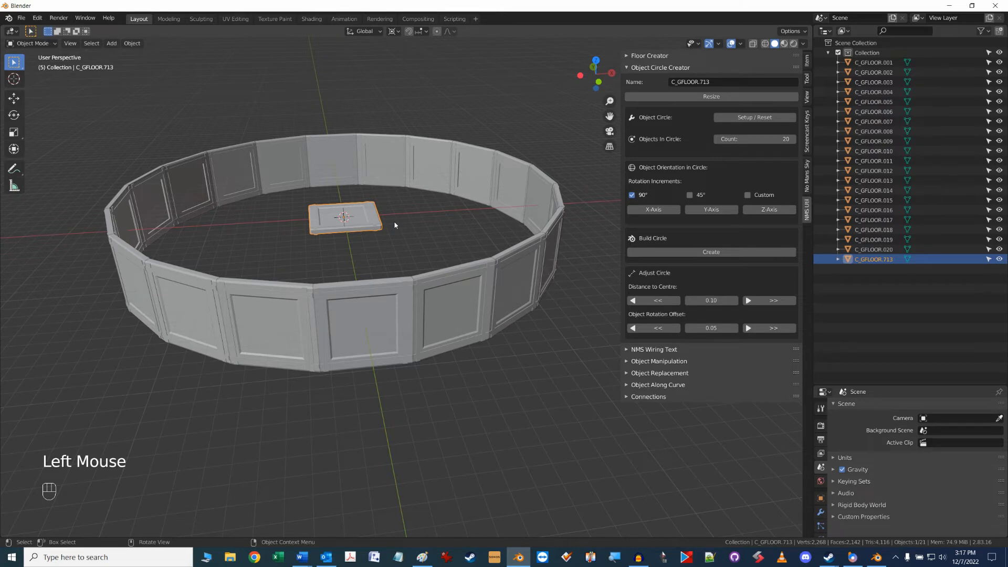
key("Delete")
Delete the nine floor parts of the circle's lower half in top view, keeping the parts that cross the X axis.
key("KP_7")
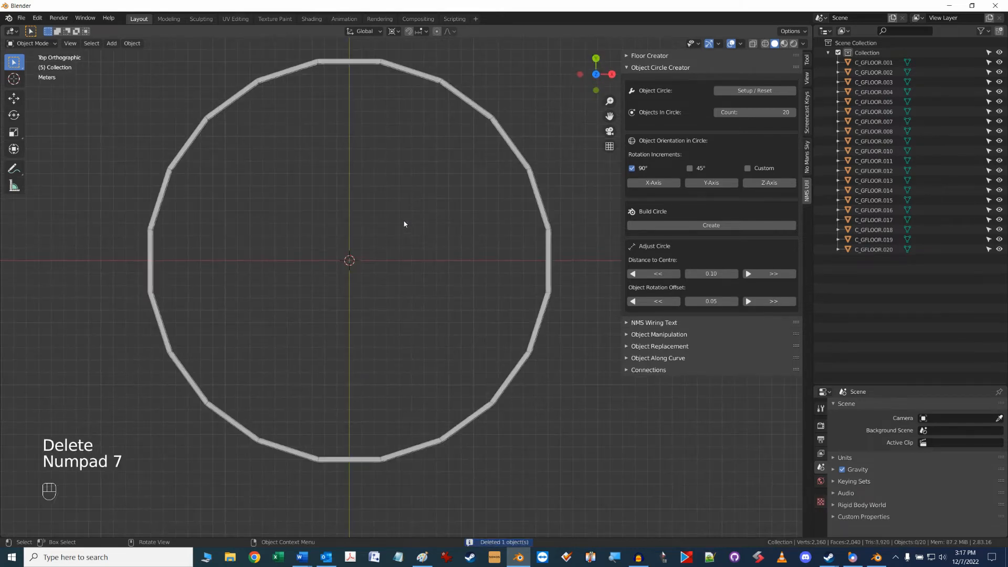
scroll(406, 224, "down", 2)
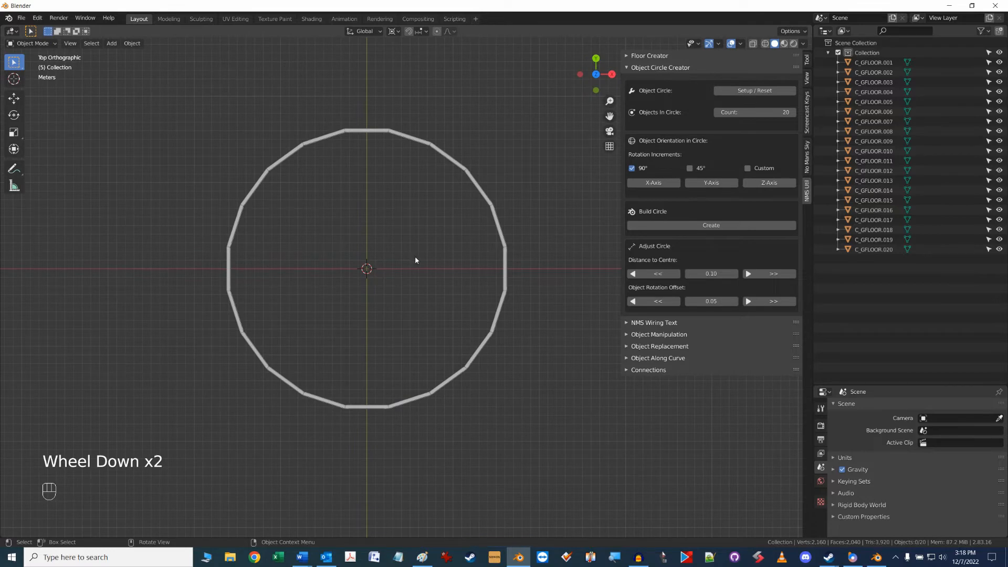
key("KP_7")
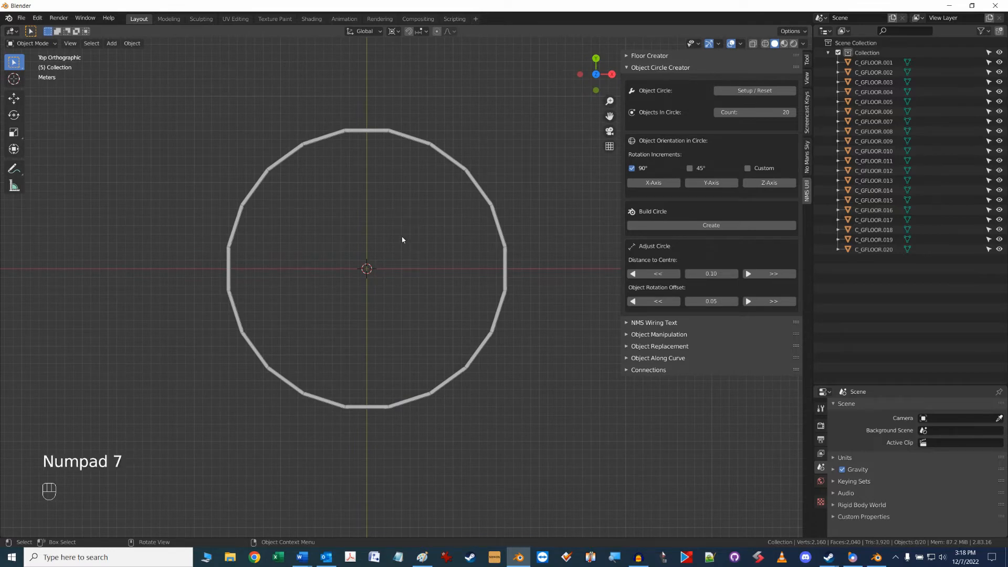
left_click_drag(209, 310, 542, 438)
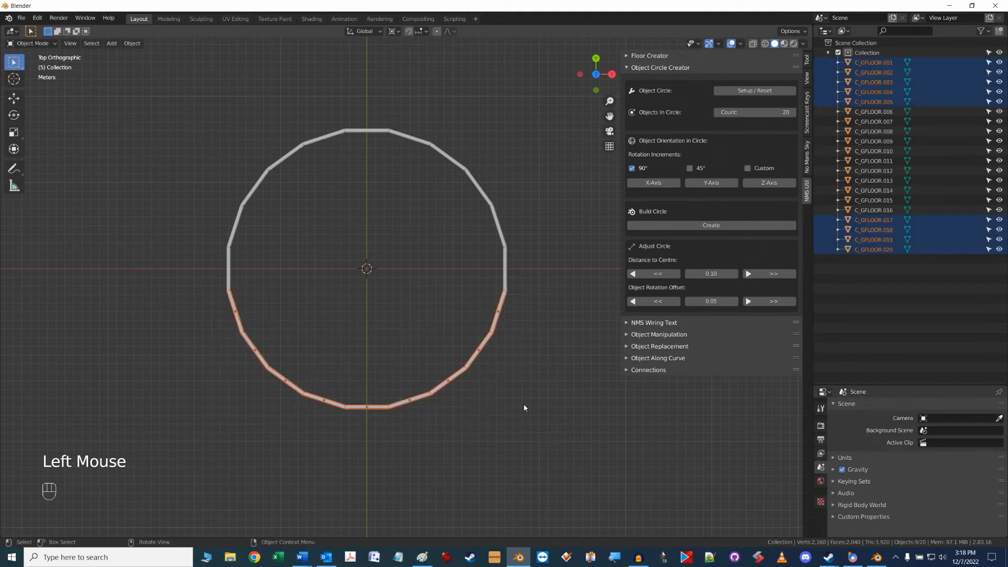
key("Delete")
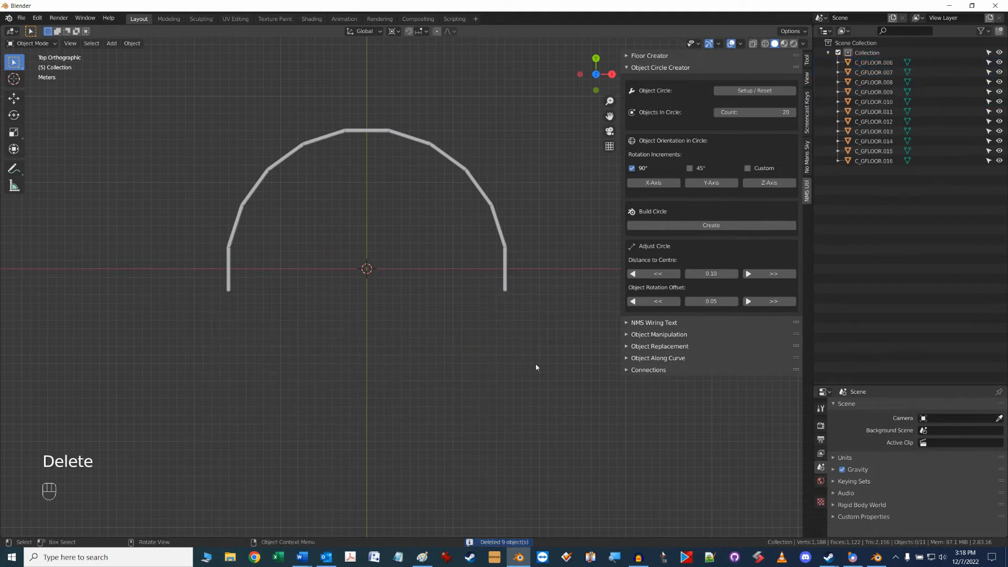
Rotate all remaining parts of the half circle 90° about the global X axis to form an upright arch.
middle_click_drag(536, 367, 483, 315)
left_click_drag(109, 139, 559, 336)
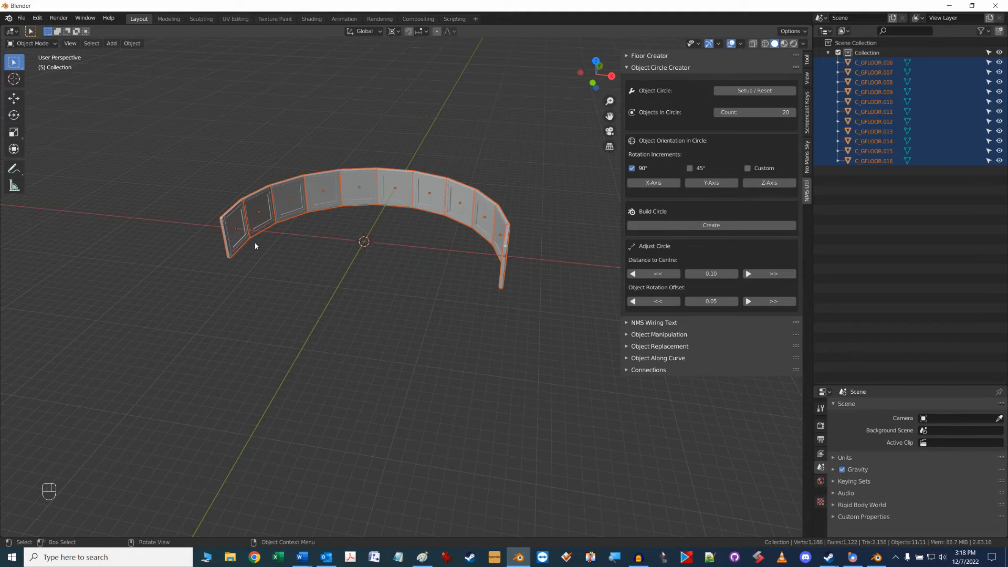
key("r")
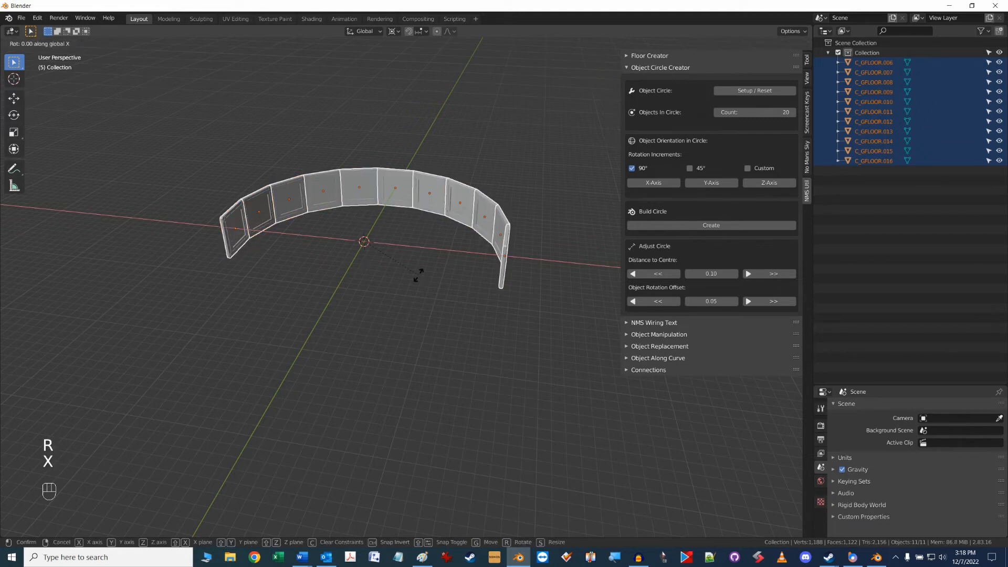
key("x")
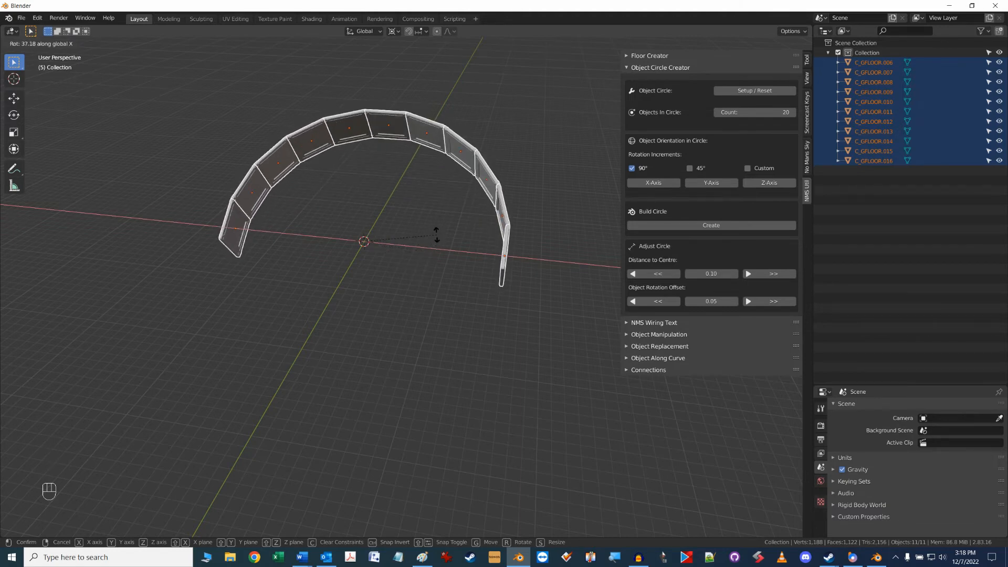
type("90")
key("Return")
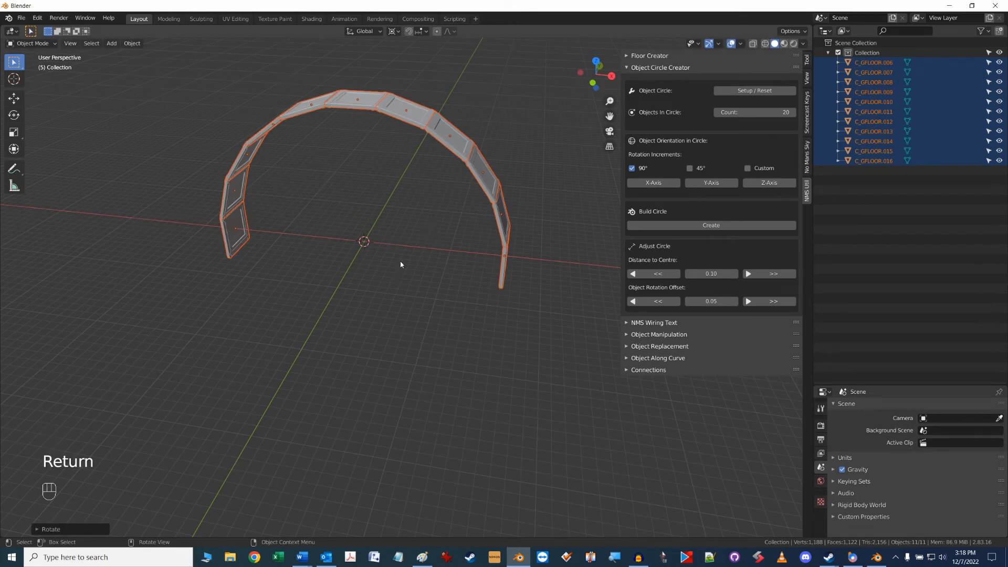
Duplicate the arch in top view and rotate the copy about the centre by 360/20 degrees.
scroll(401, 264, "down", 2)
scroll(415, 289, "down", 1)
mouse_move(430, 313)
middle_mouse_down("alt")
mouse_move(529, 315)
mouse_move(443, 313)
middle_mouse_up("alt")
key("KP_7")
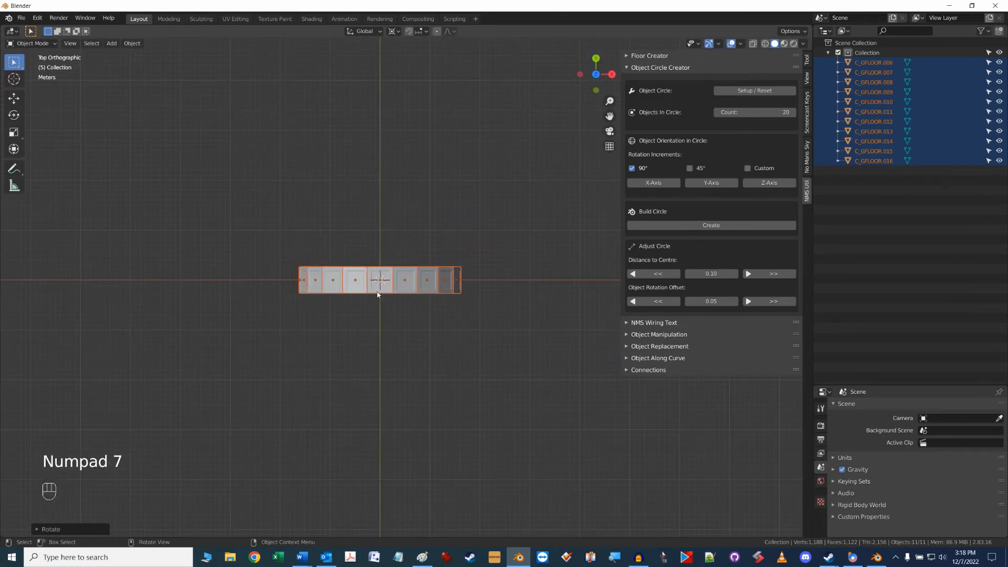
scroll(377, 294, "up", 3)
key("shift")
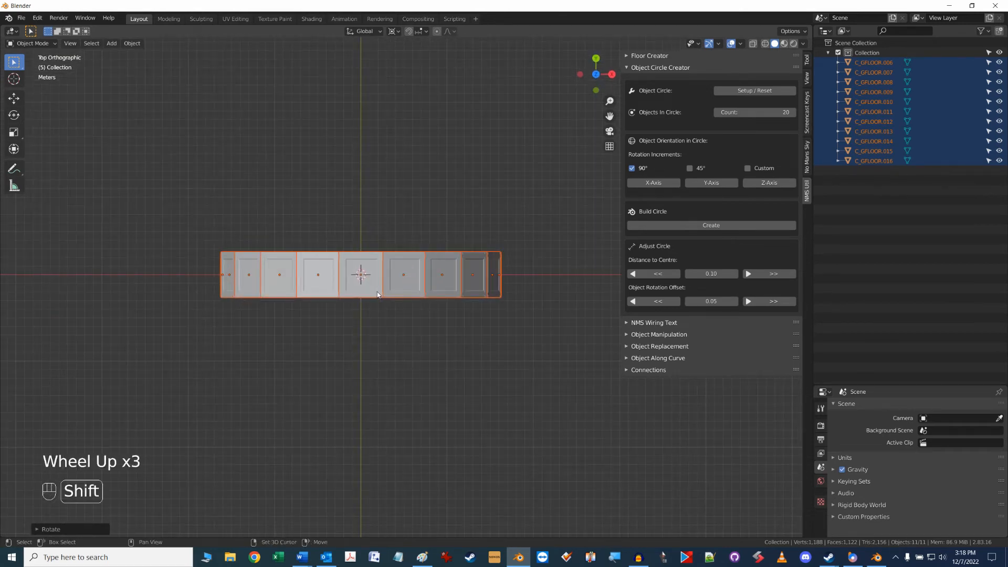
key("shift+d")
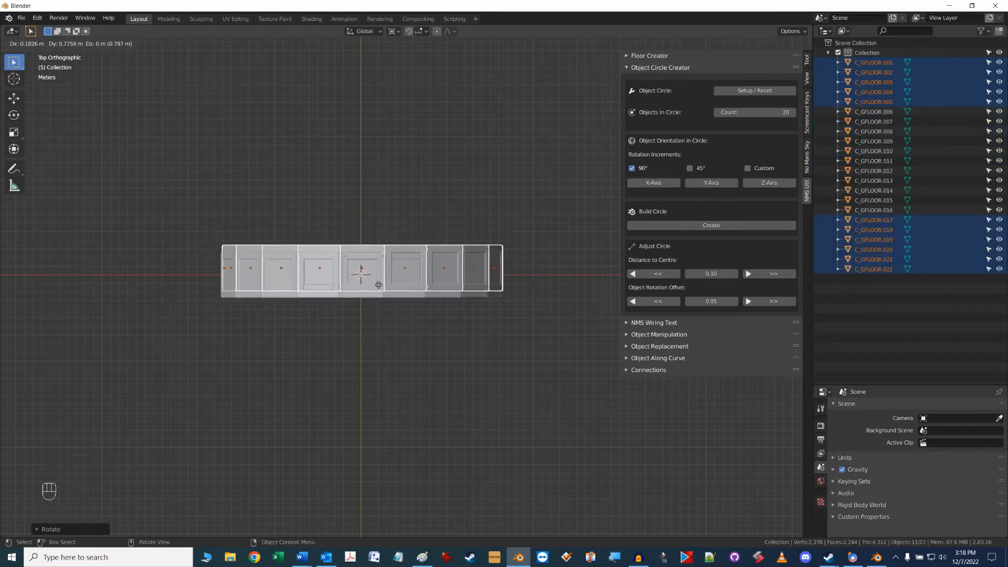
key("r")
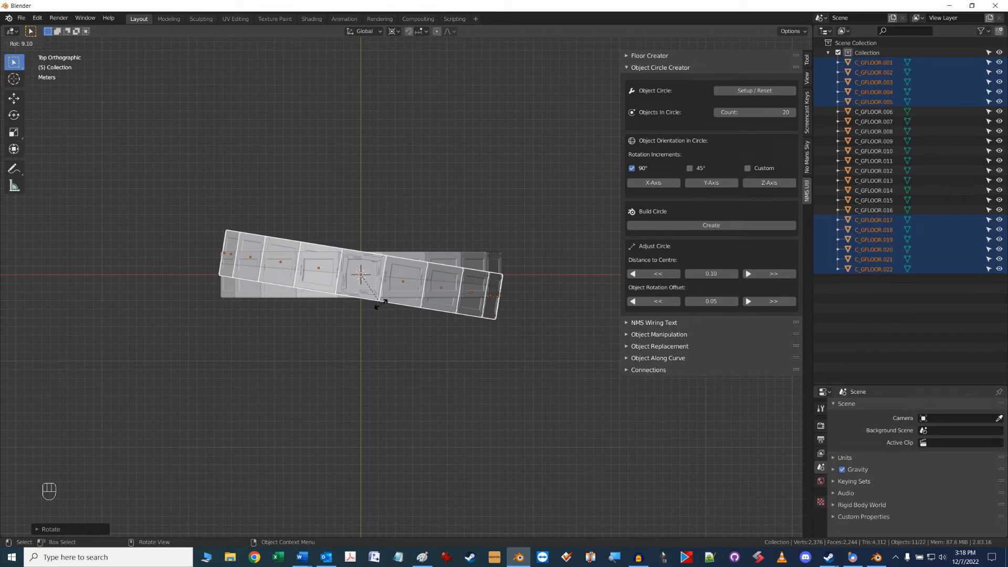
key("equal")
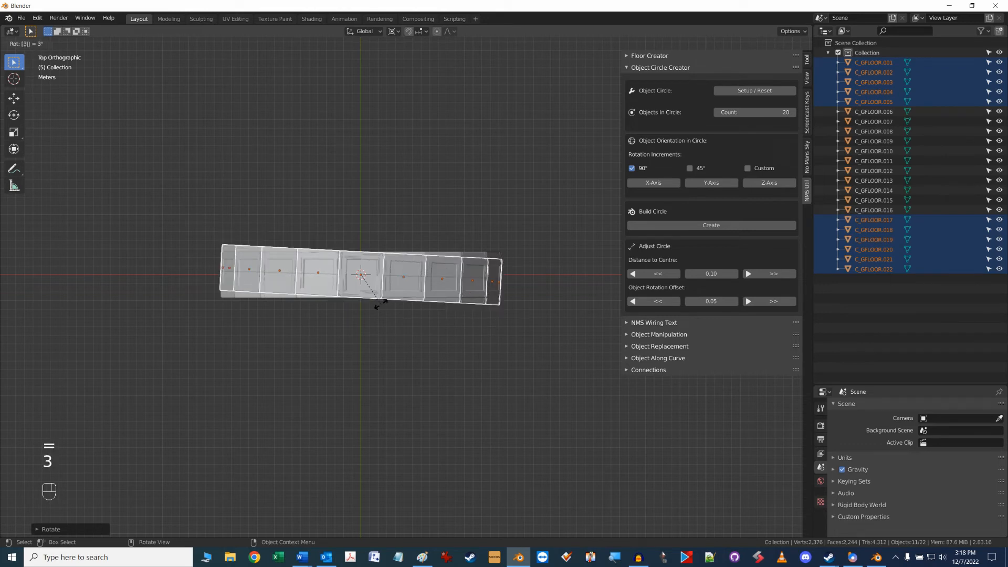
type("360/")
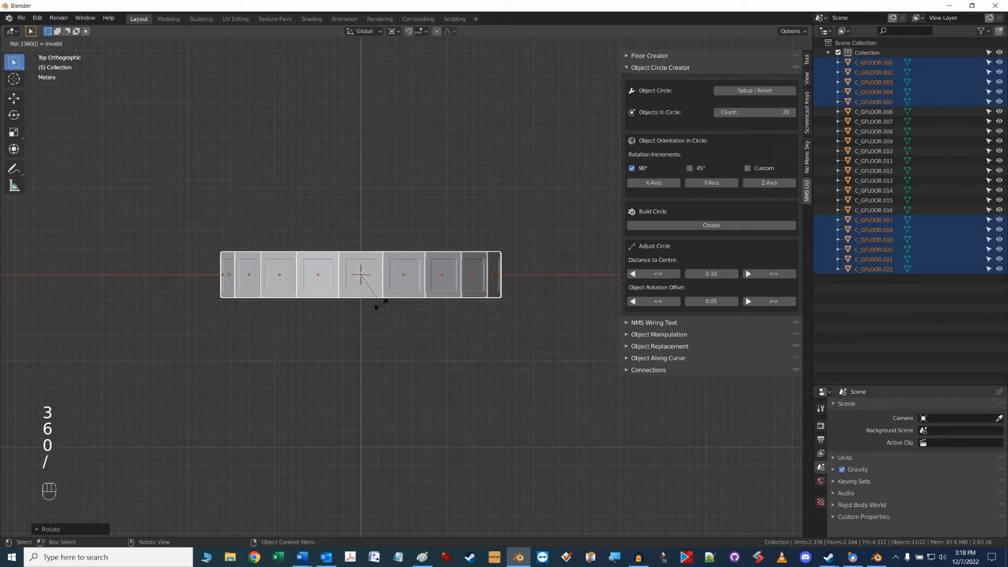
type("20")
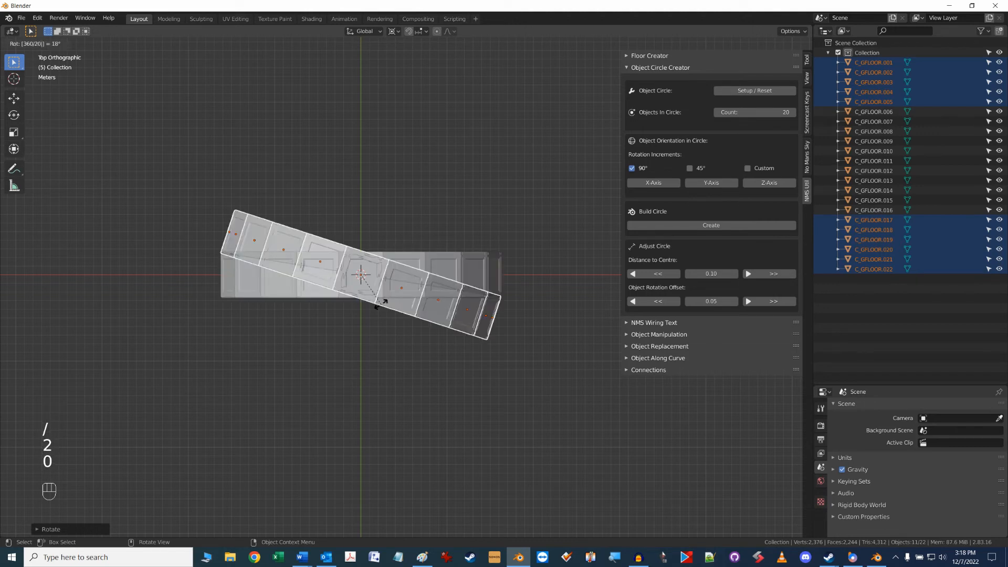
key("Return")
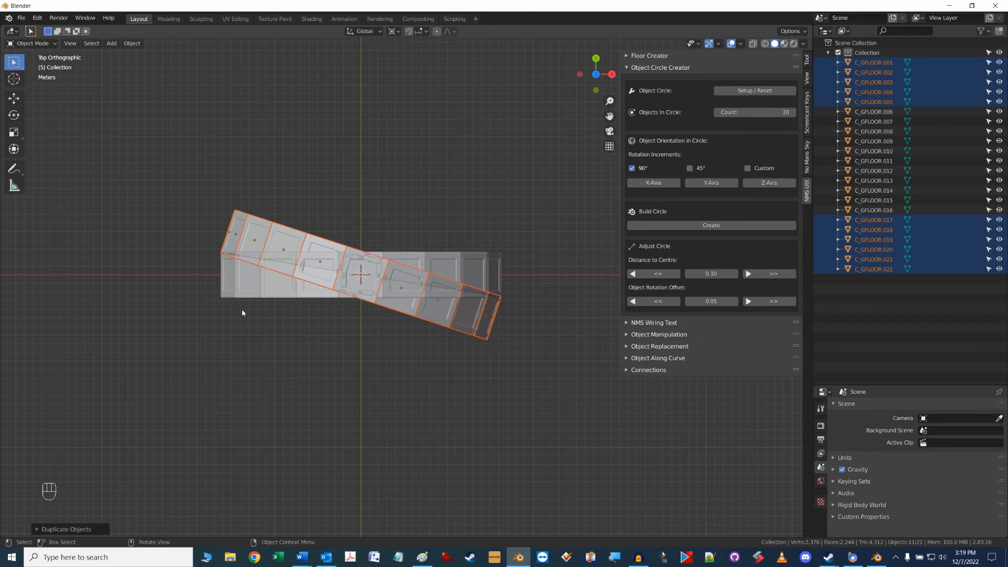
key("shift")
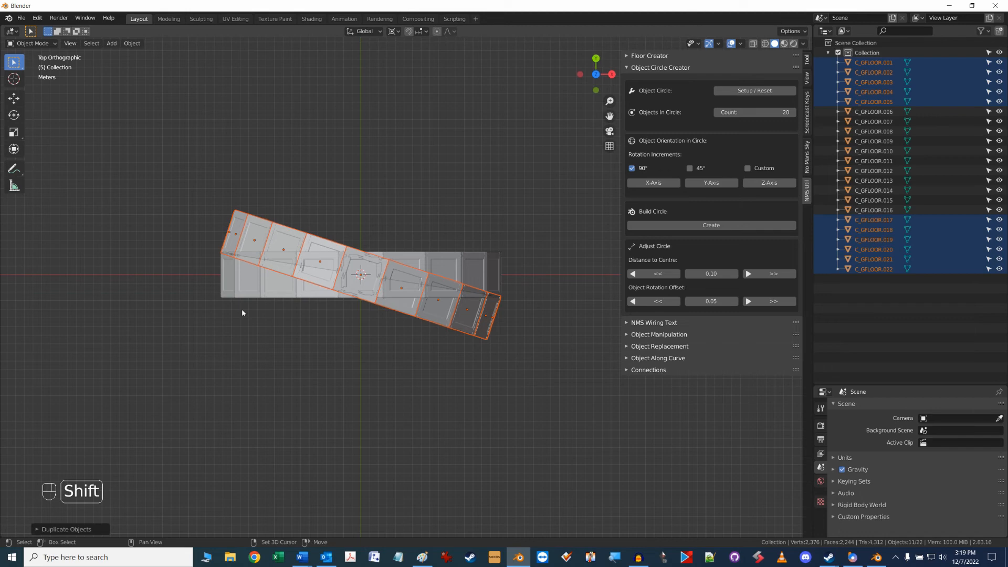
Repeat the arch duplication and rotation eight more times around the centre to close the full dome.
key("shift+r")
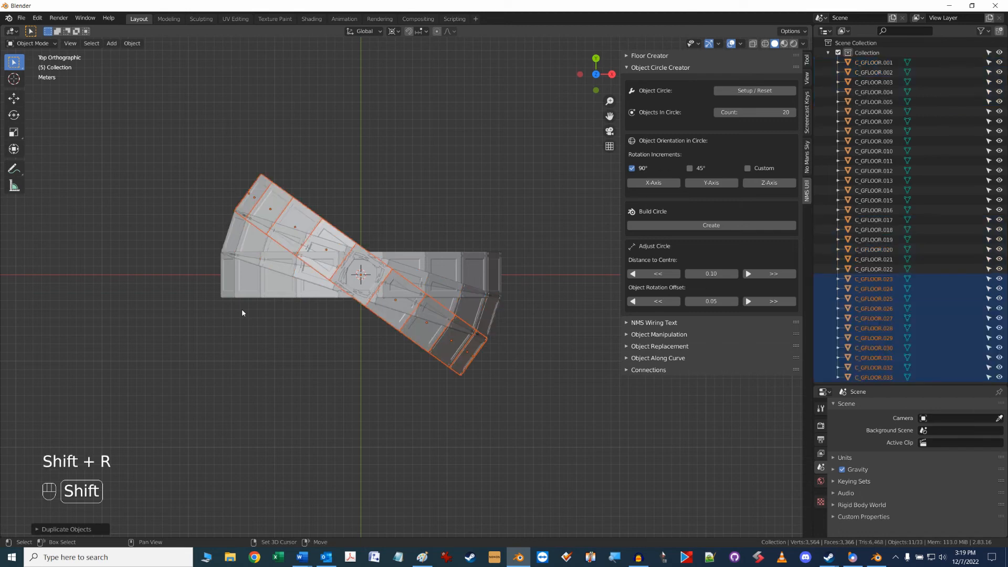
key("shift+r")
key("shift+r")
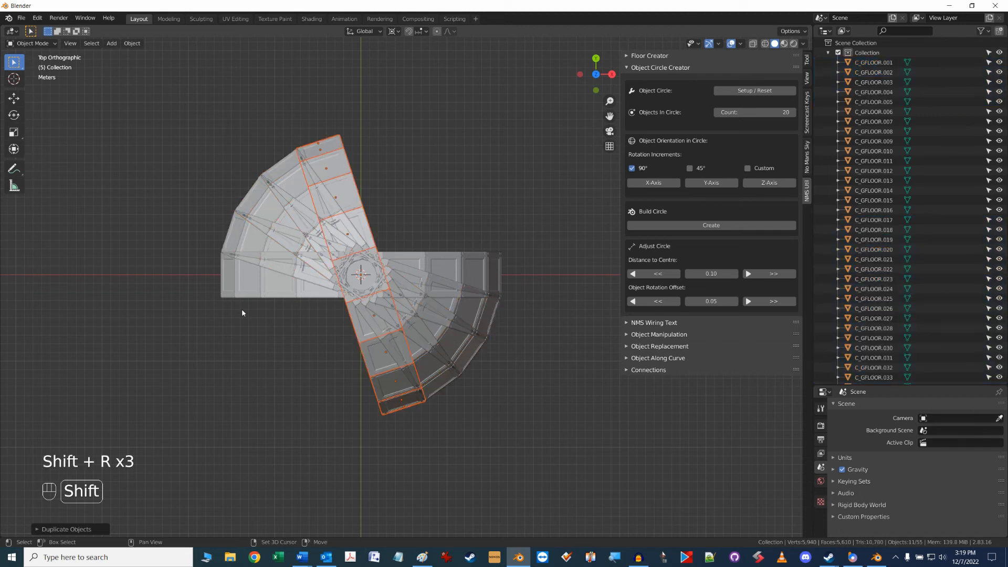
key("shift+r")
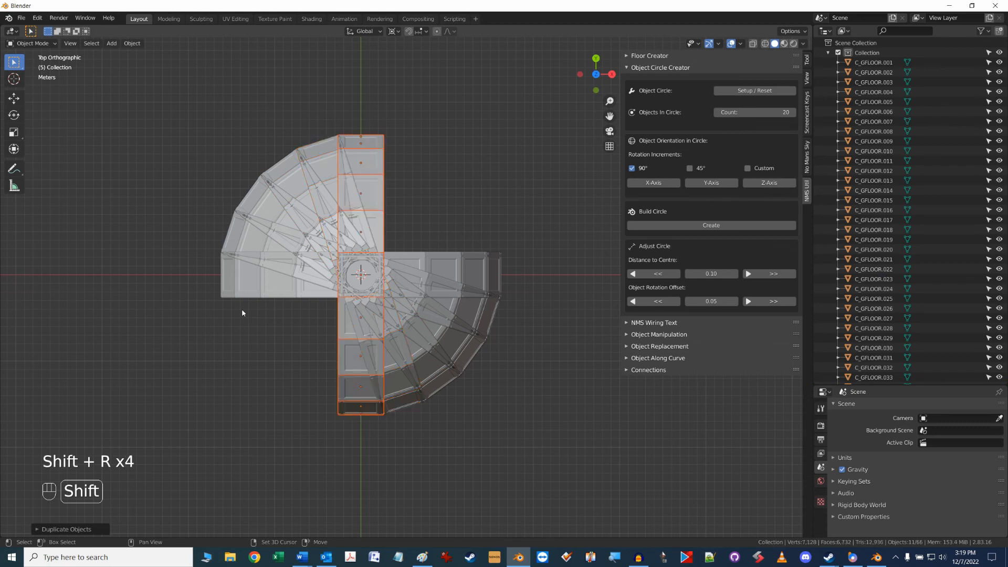
key("shift+r")
key("shift+r")
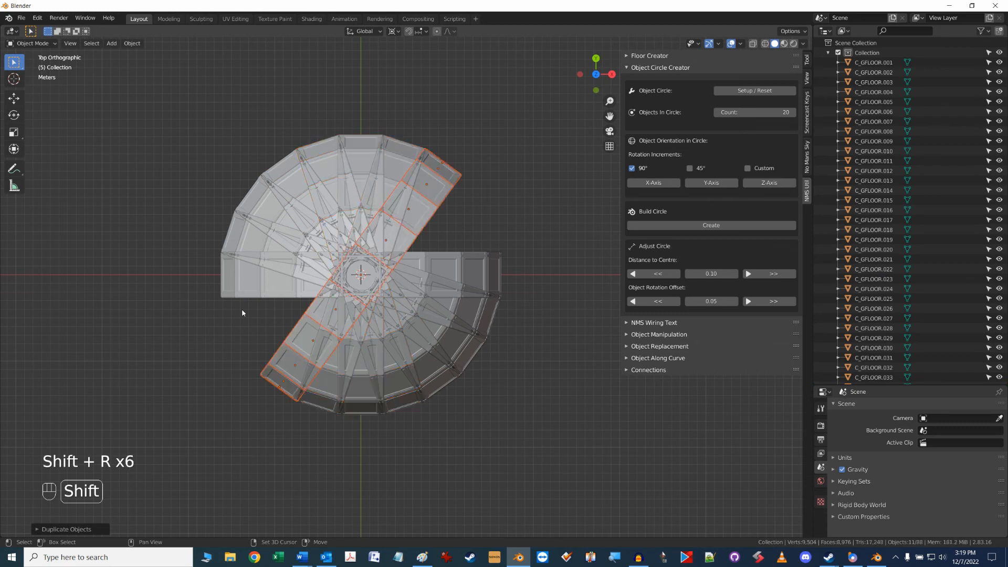
key("shift+r")
key("shift+r")
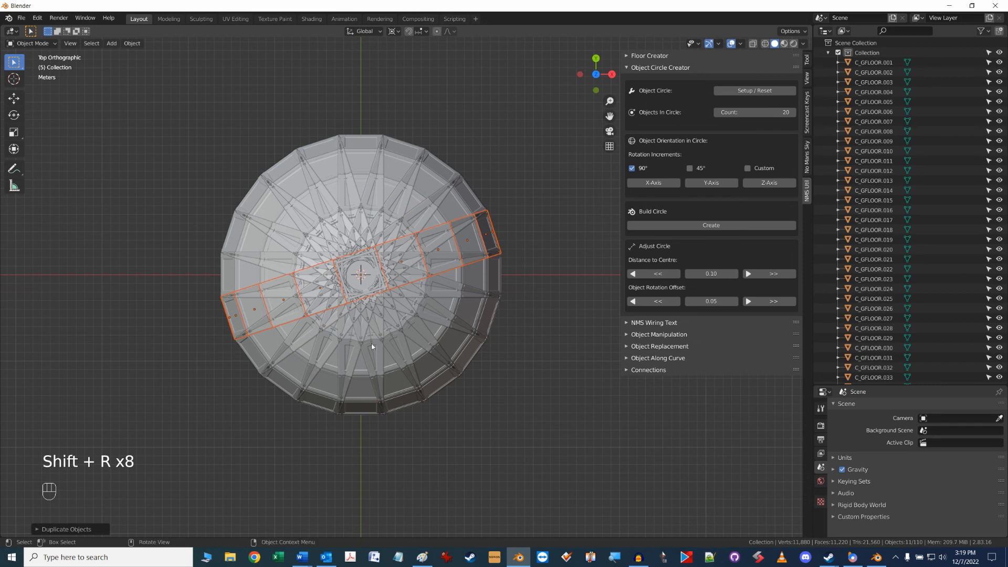
middle_click_drag(512, 415, 524, 326)
scroll(509, 344, "down", 3)
scroll(475, 295, "up", 3)
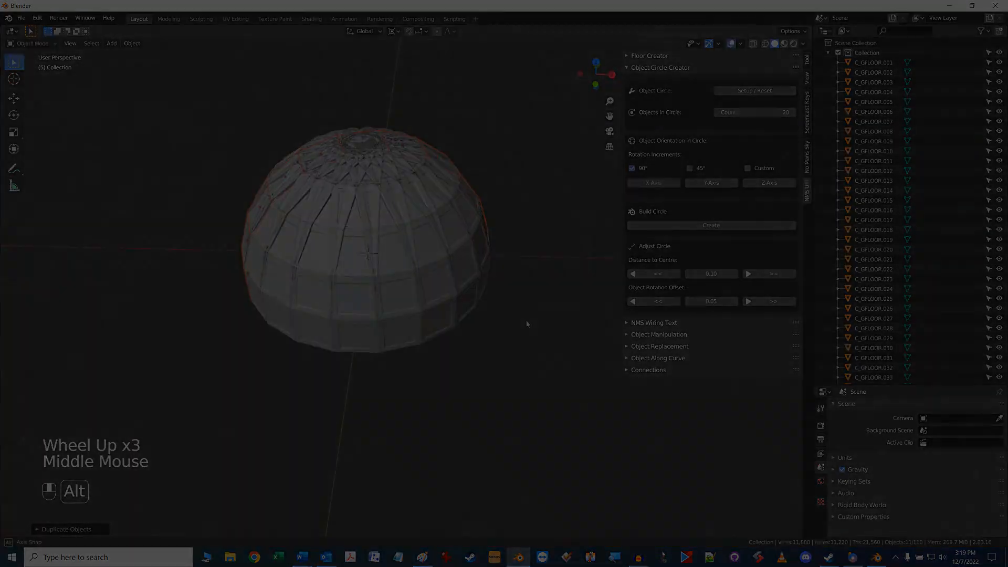